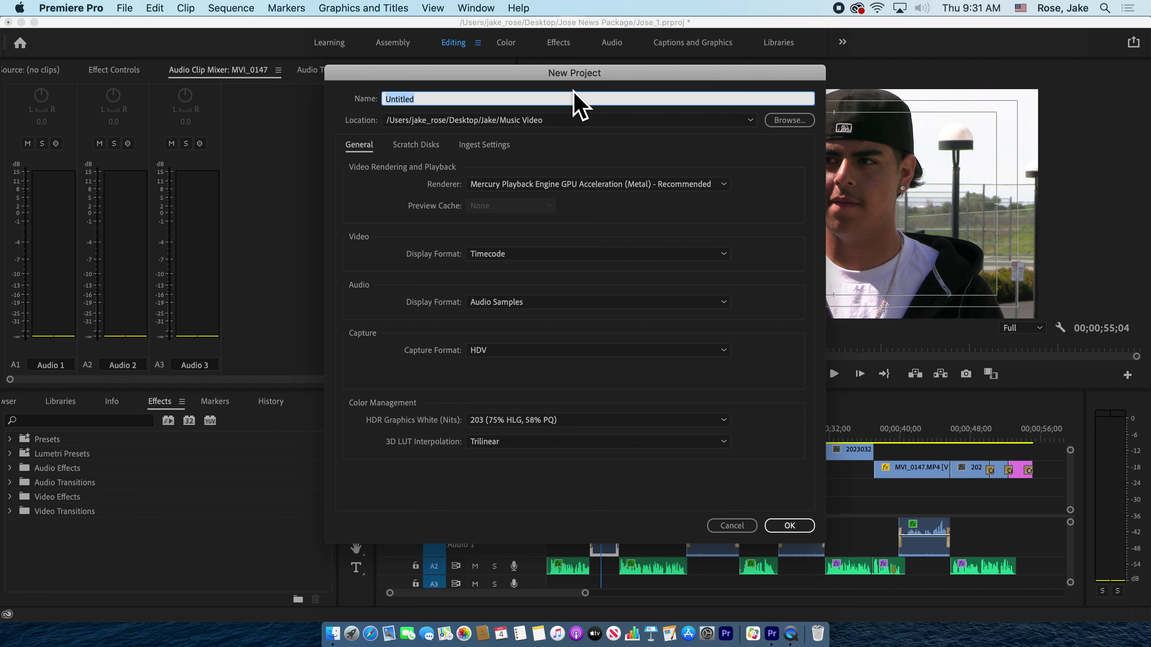
Name the new project "Adobe Certification" and set its location to the Desktop folder that contains the Music Video folder.
type("Adobe Certification")
left_click(800, 126)
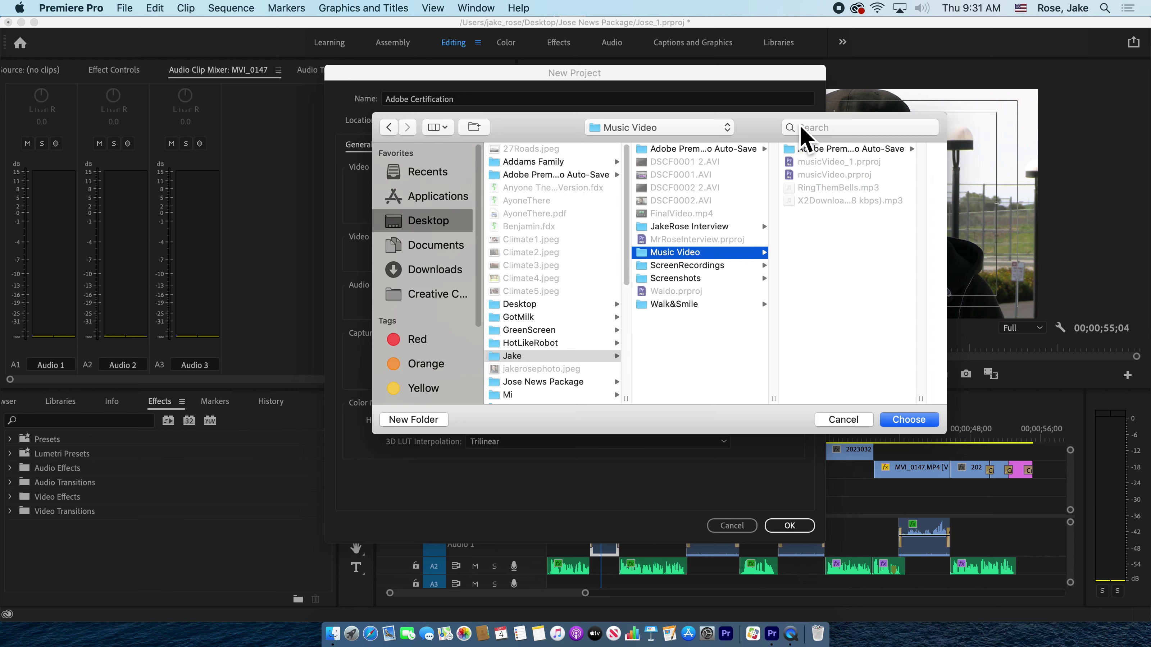
left_click(439, 220)
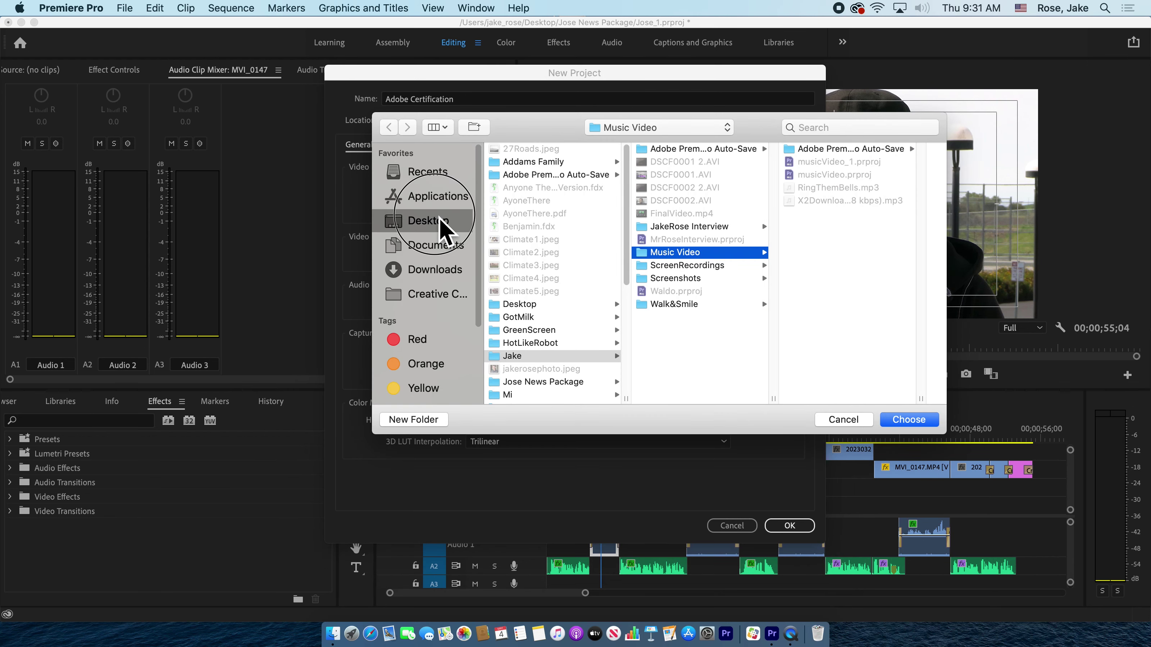
left_click(440, 247)
left_click(460, 223)
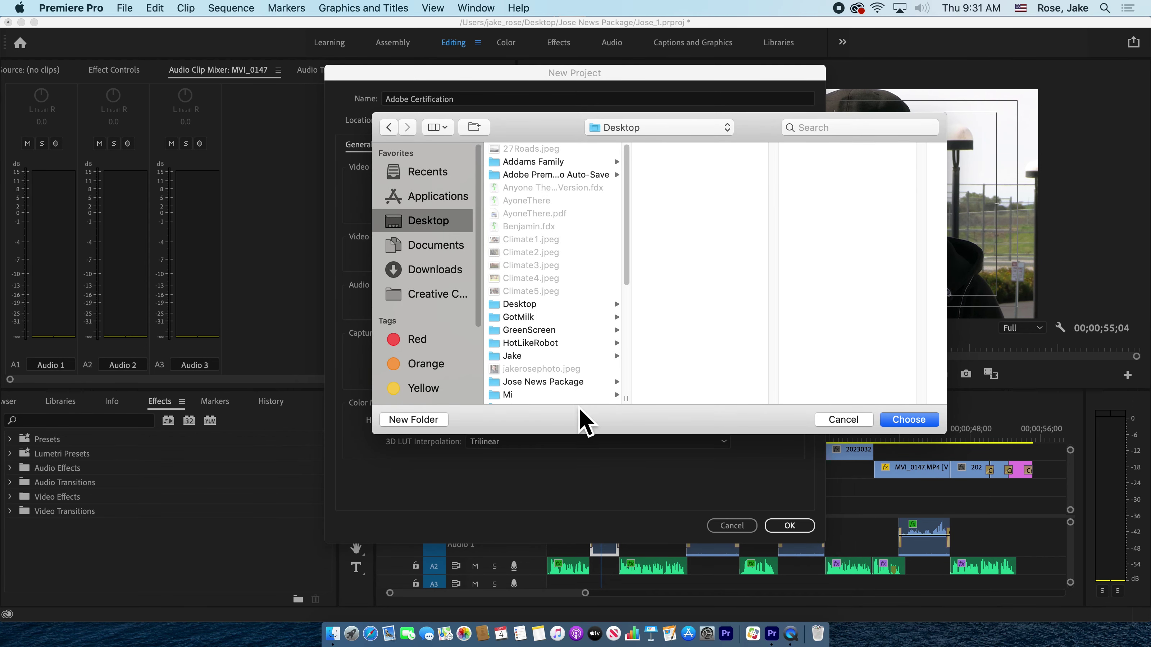
left_click_drag(628, 219, 628, 179)
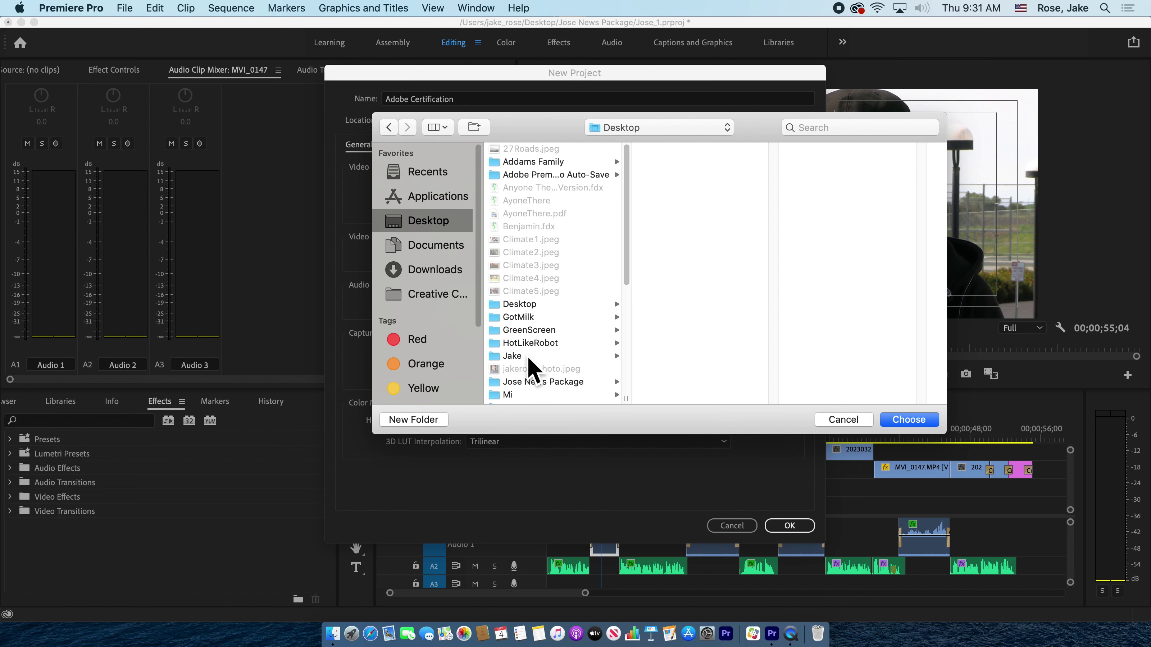
left_click(623, 258)
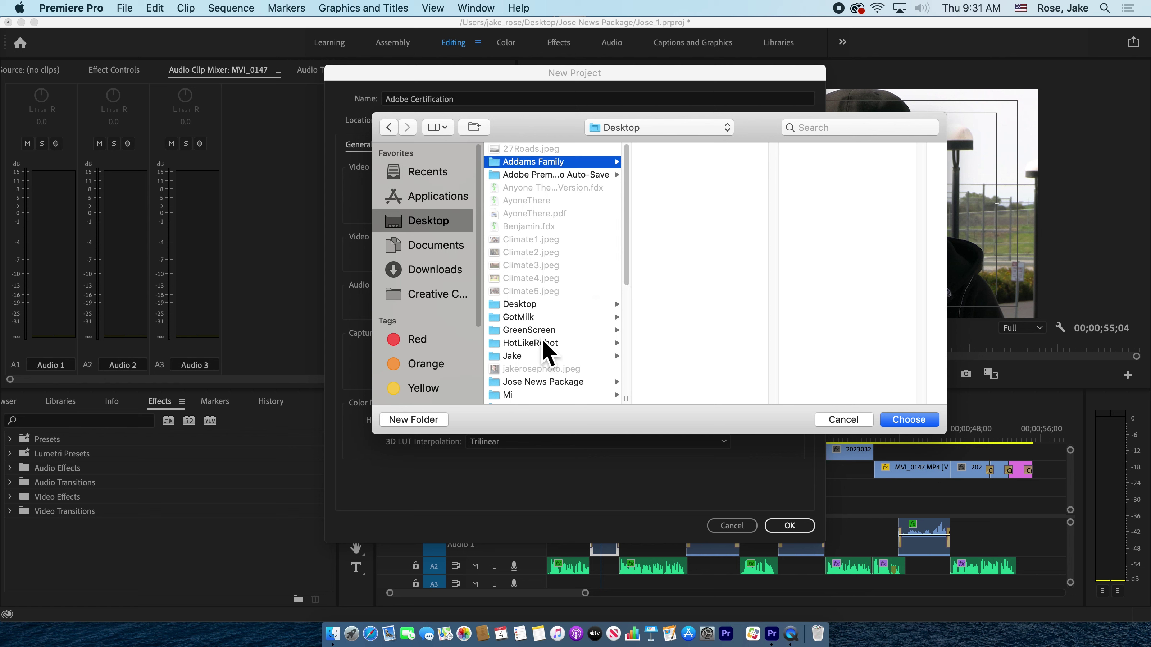
left_click(532, 356)
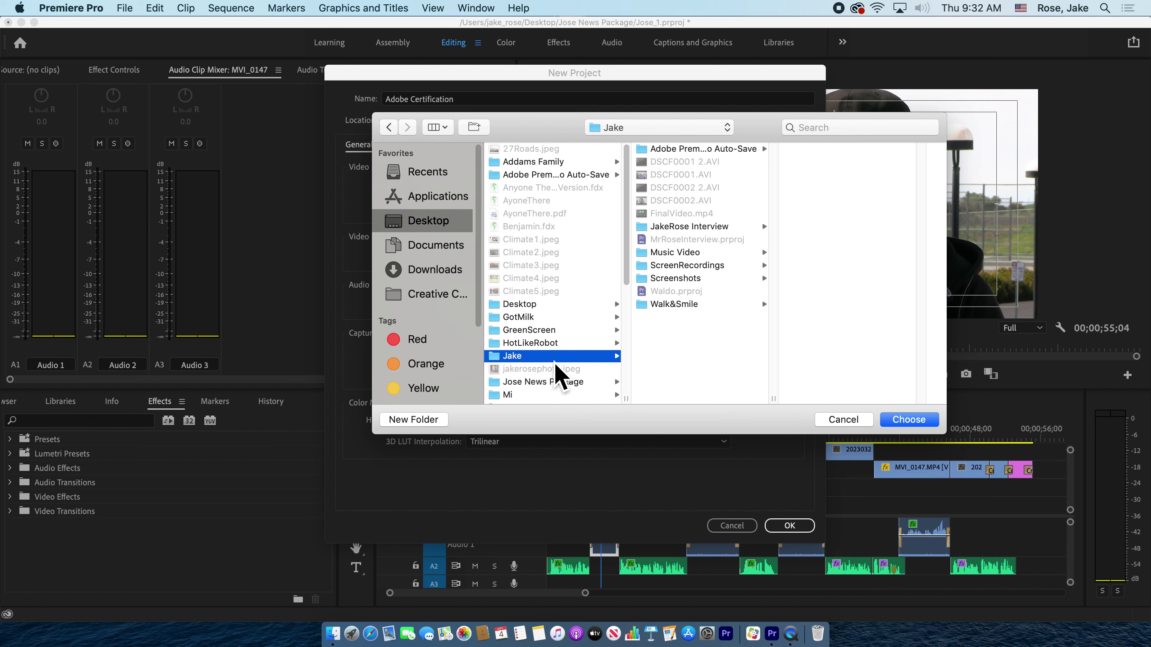
left_click(898, 422)
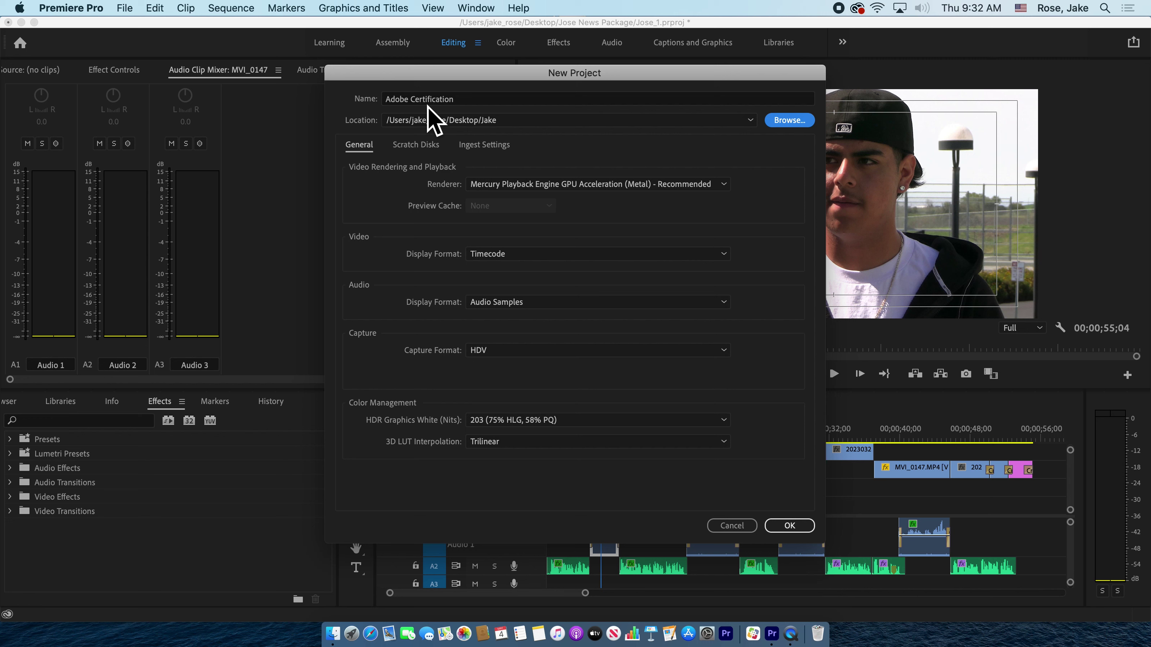
Review the new project's scratch disk locations and its general settings.
left_click(424, 148)
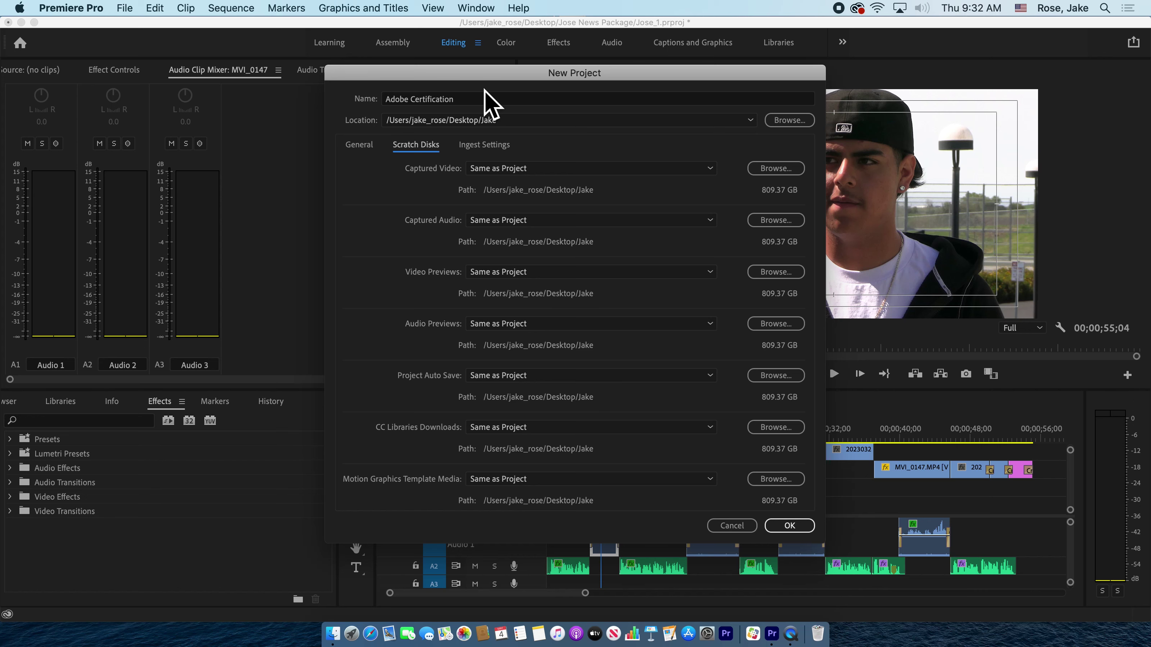
left_click_drag(487, 76, 474, 69)
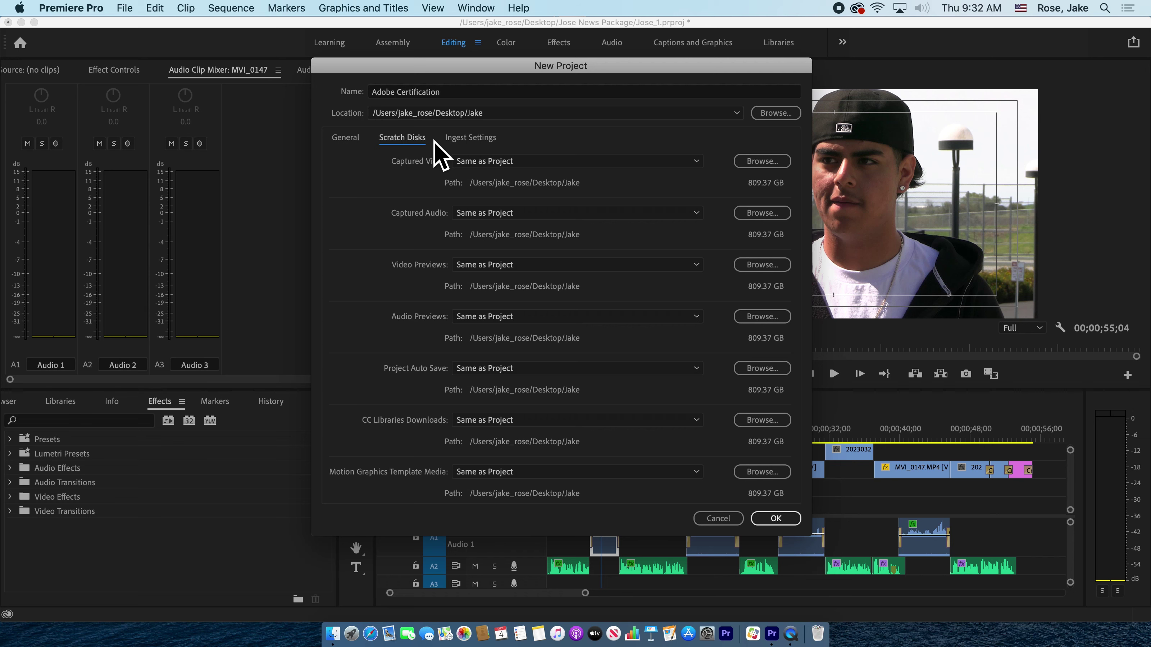
left_click_drag(544, 70, 539, 70)
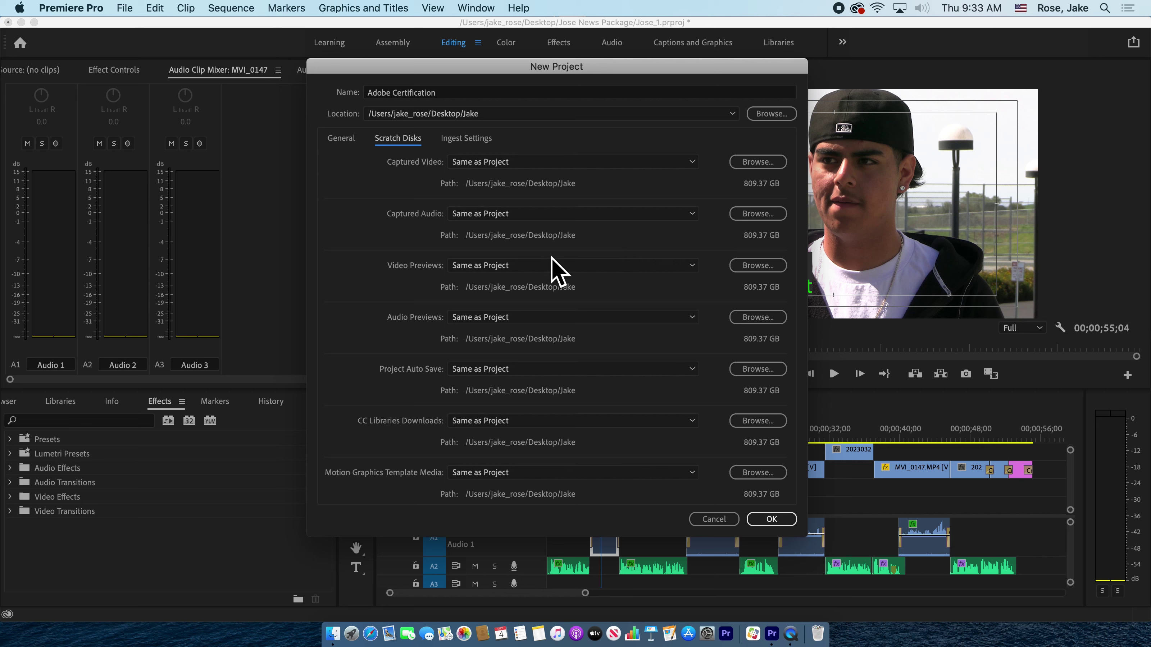
left_click(345, 139)
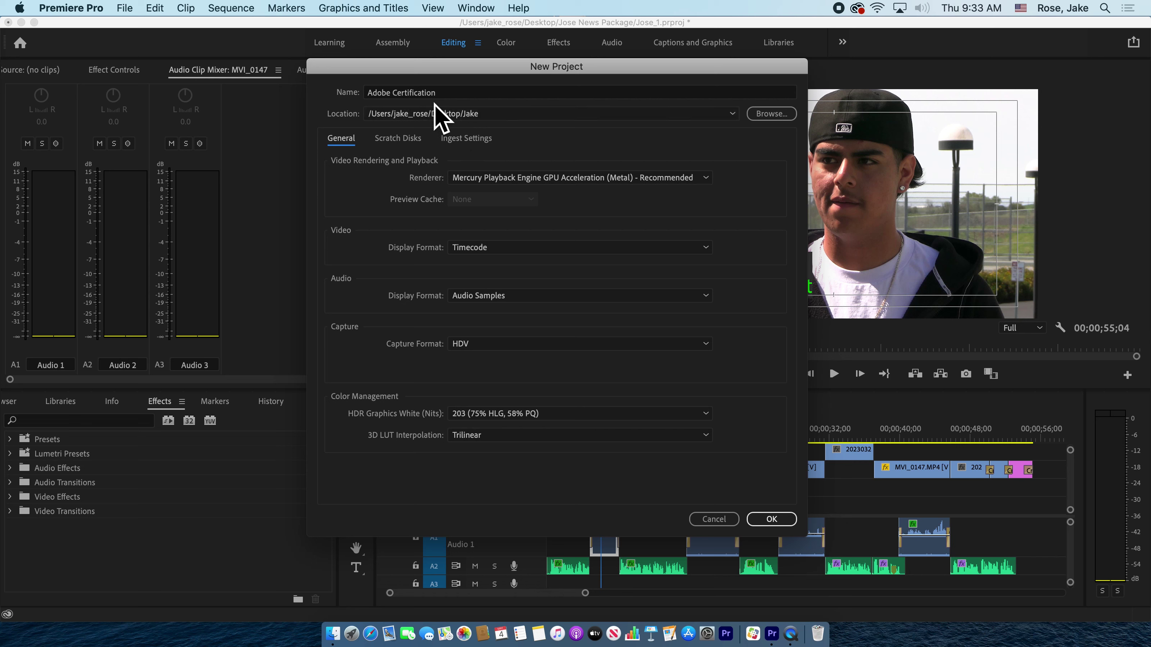
Try the Music Video folder as the Video Previews scratch disk location, and restore it to Same as Project.
left_click(399, 139)
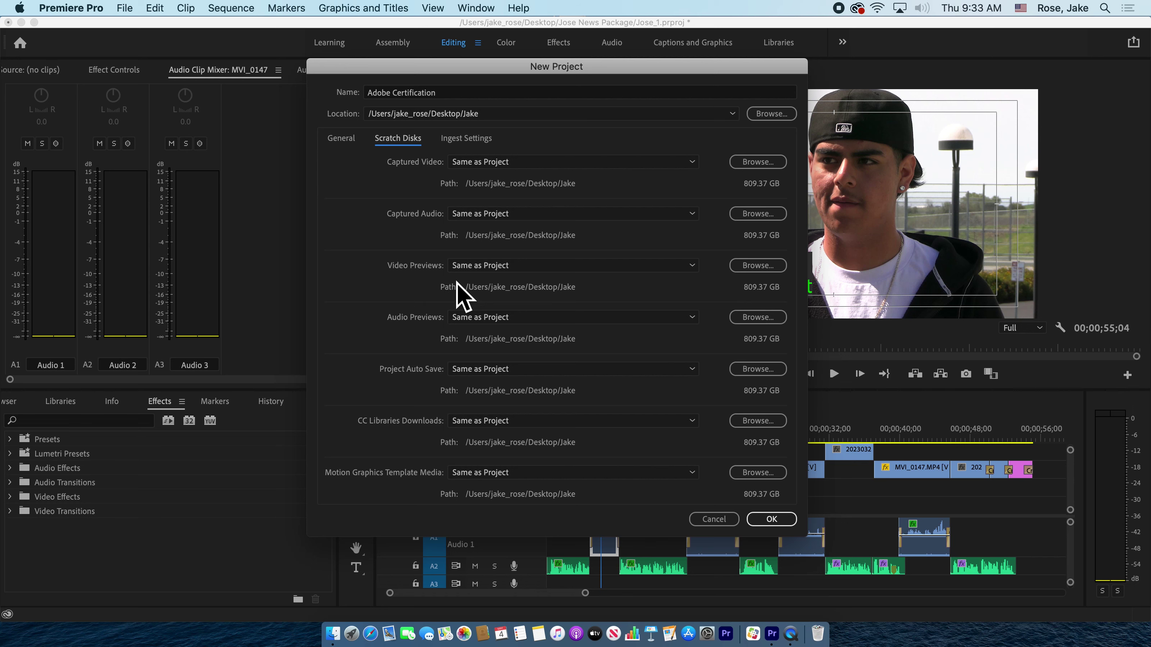
left_click(776, 280)
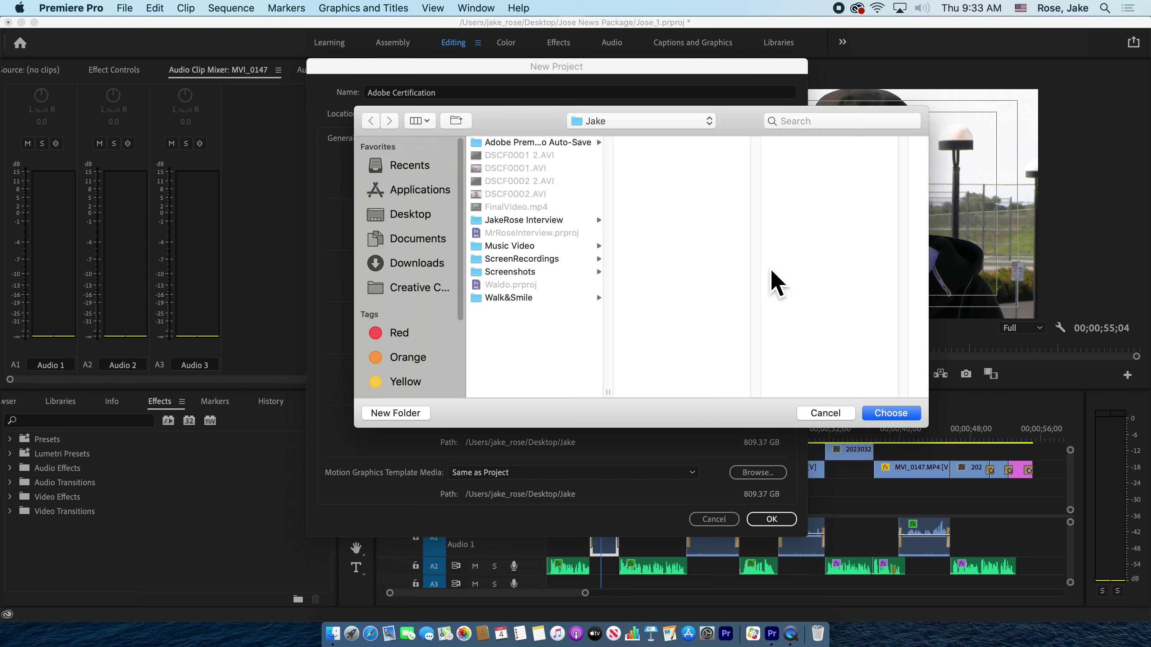
left_click(523, 247)
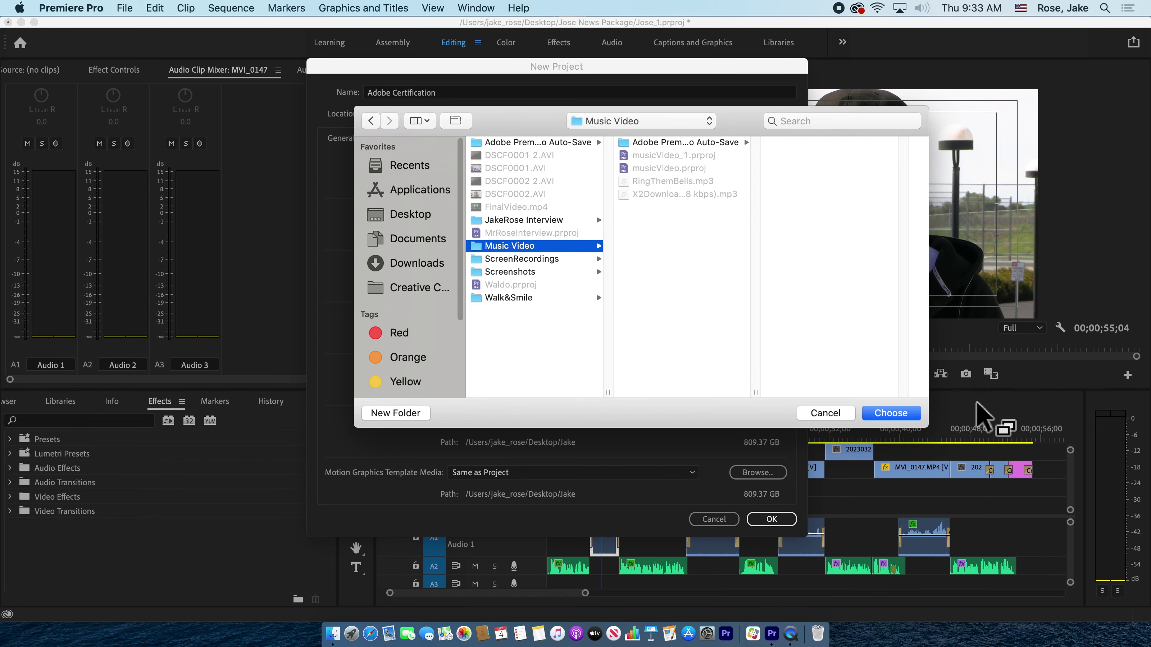
left_click(900, 414)
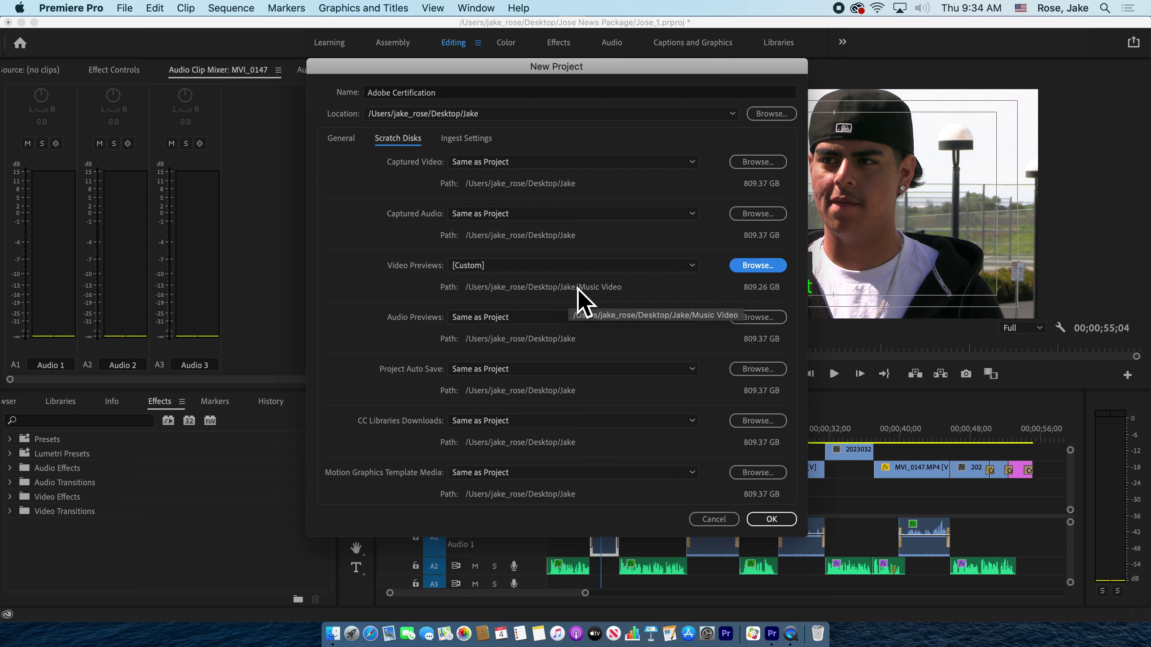
left_click(560, 268)
left_click(525, 300)
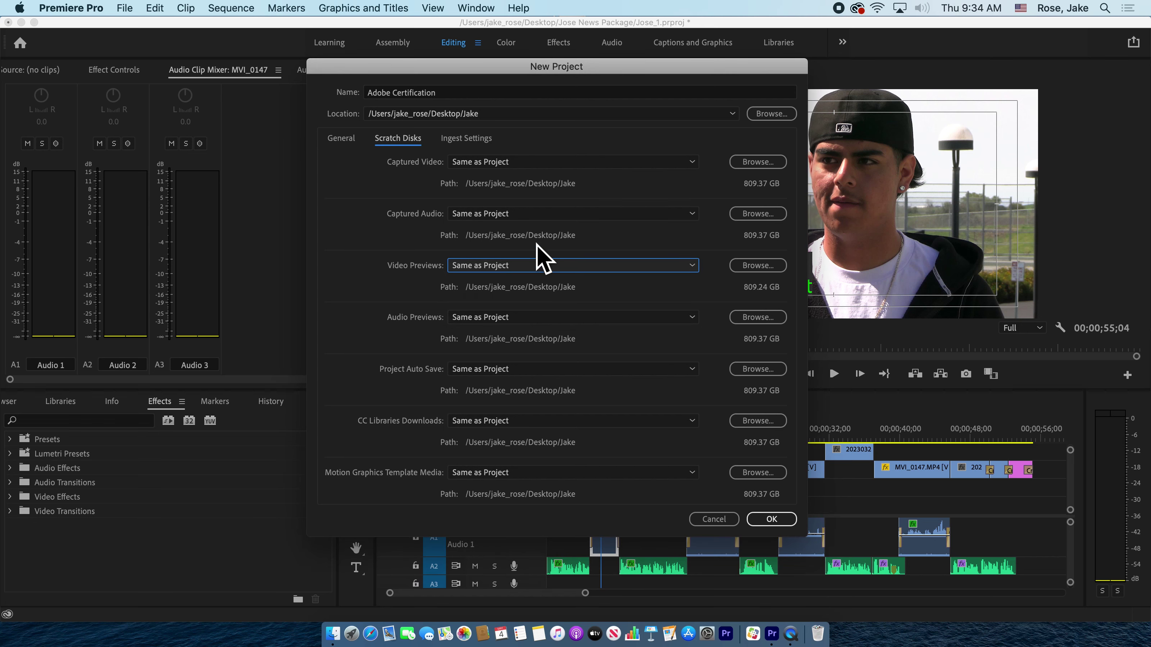
Try Mercury Playback Engine Software Only as the renderer, and switch back to Mercury Playback Engine GPU Acceleration (Metal).
left_click(347, 142)
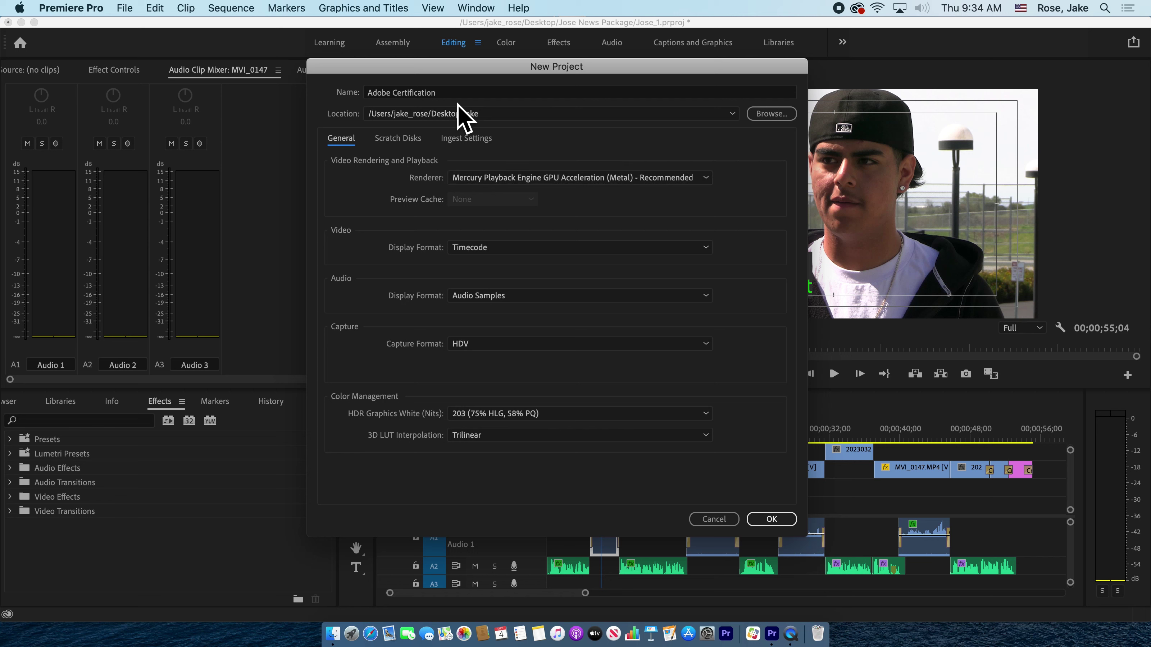
left_click(543, 177)
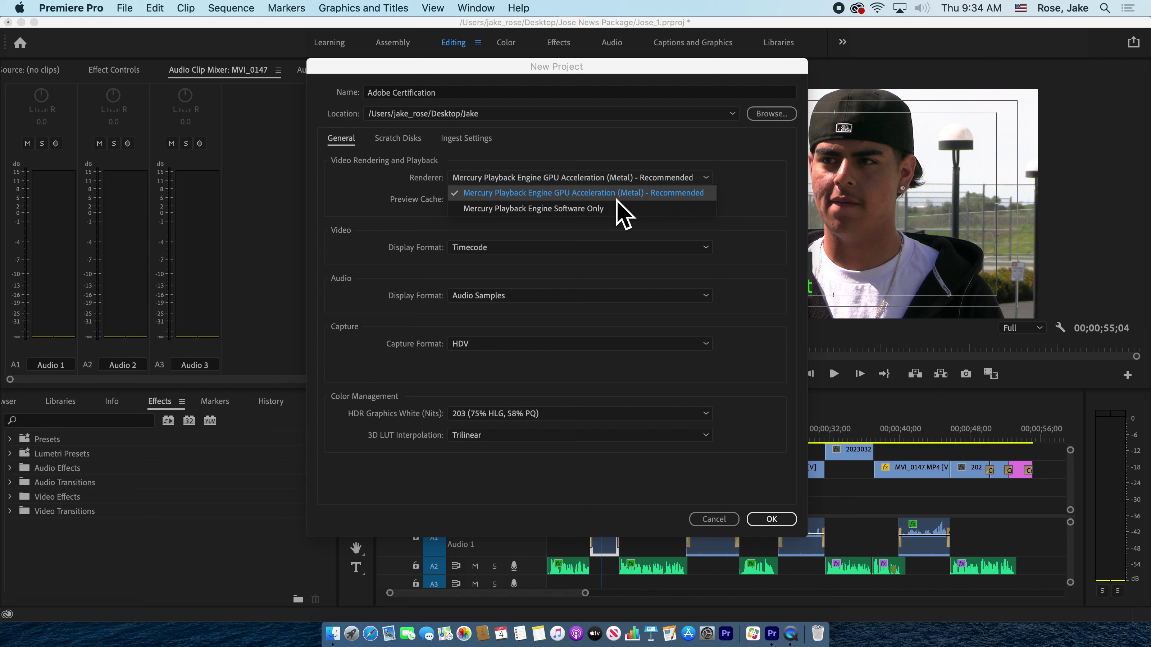
left_click(600, 209)
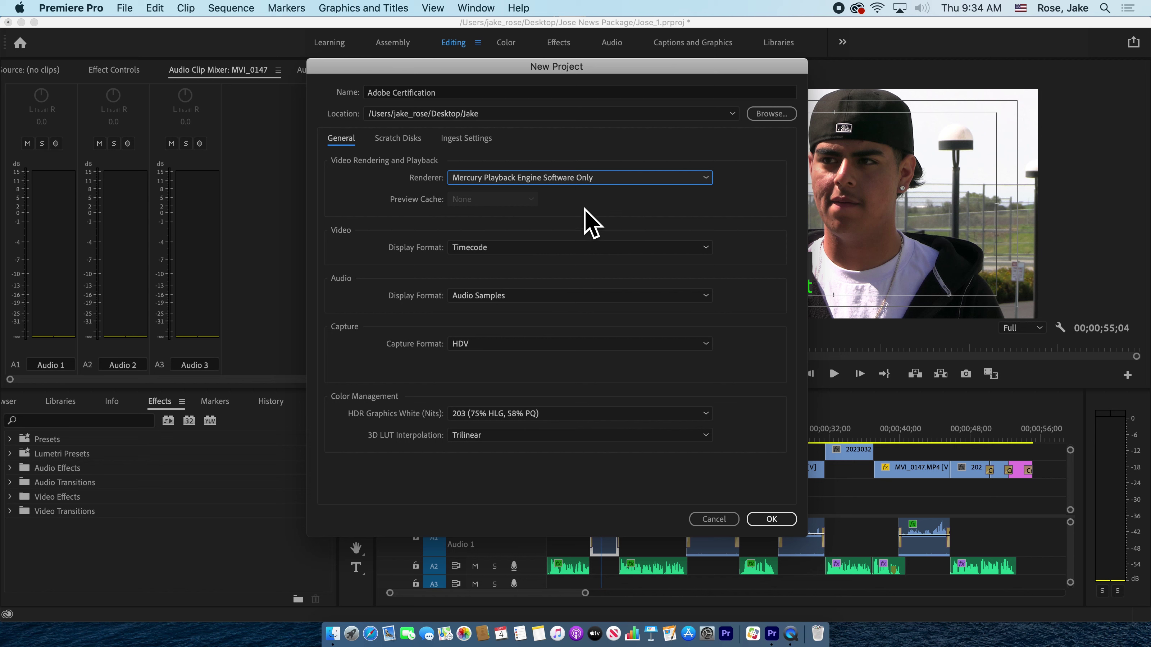
left_click(663, 178)
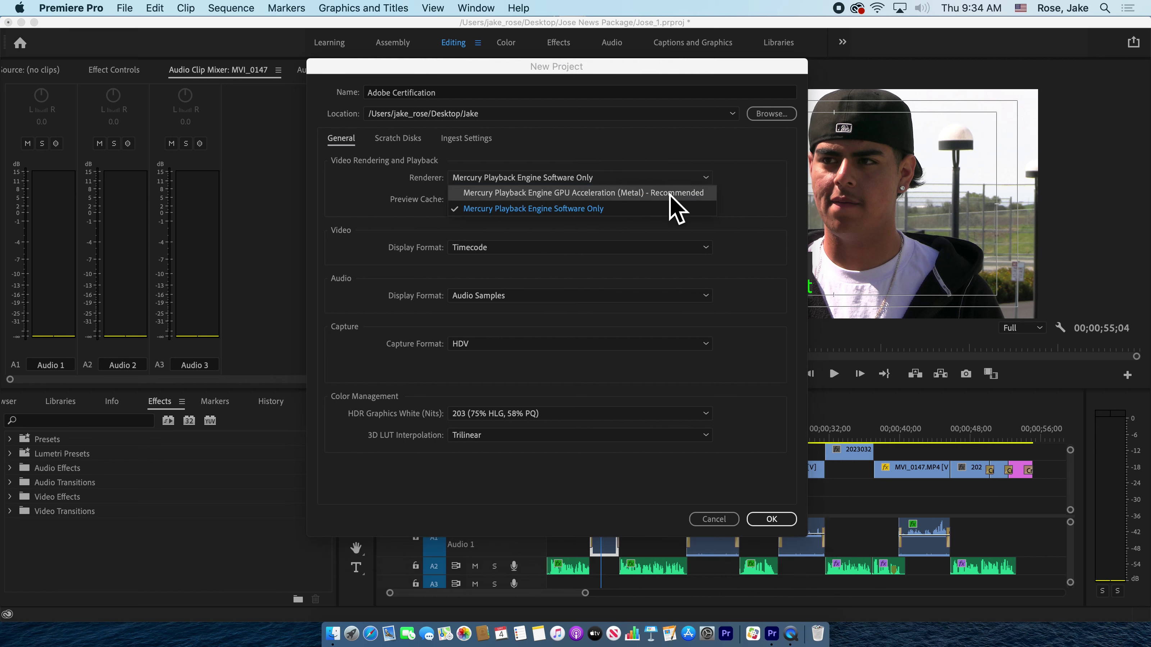
left_click(574, 207)
left_click(575, 193)
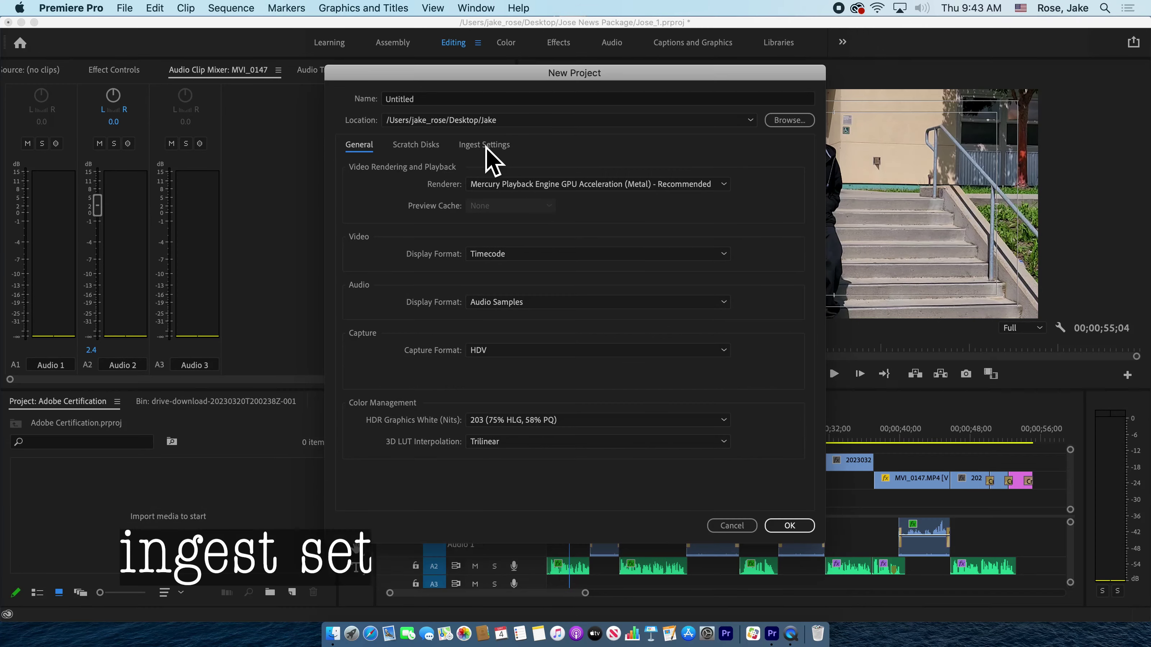
Try to enable ingest in the new project's ingest settings.
left_click(486, 148)
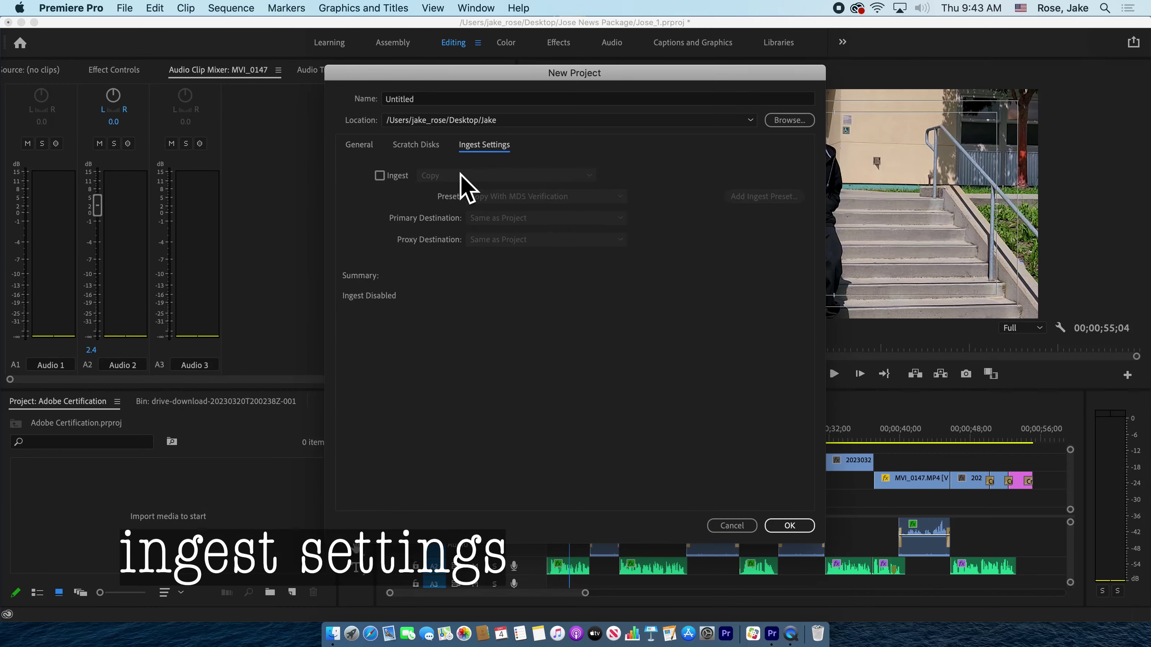
left_click(388, 182)
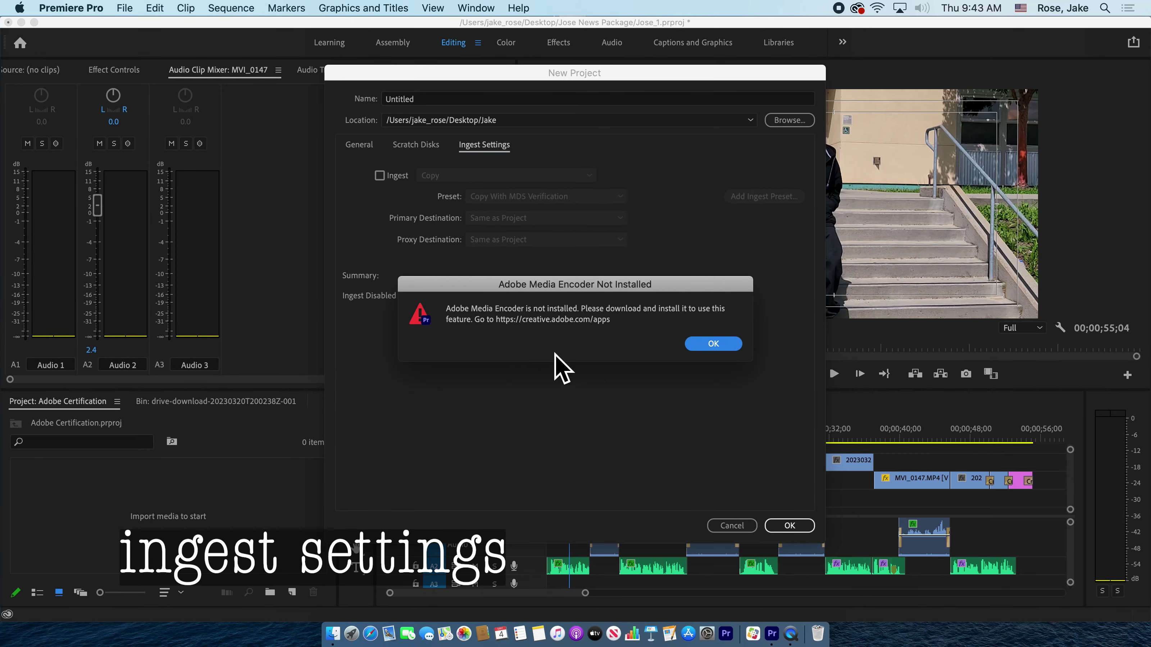
left_click(727, 347)
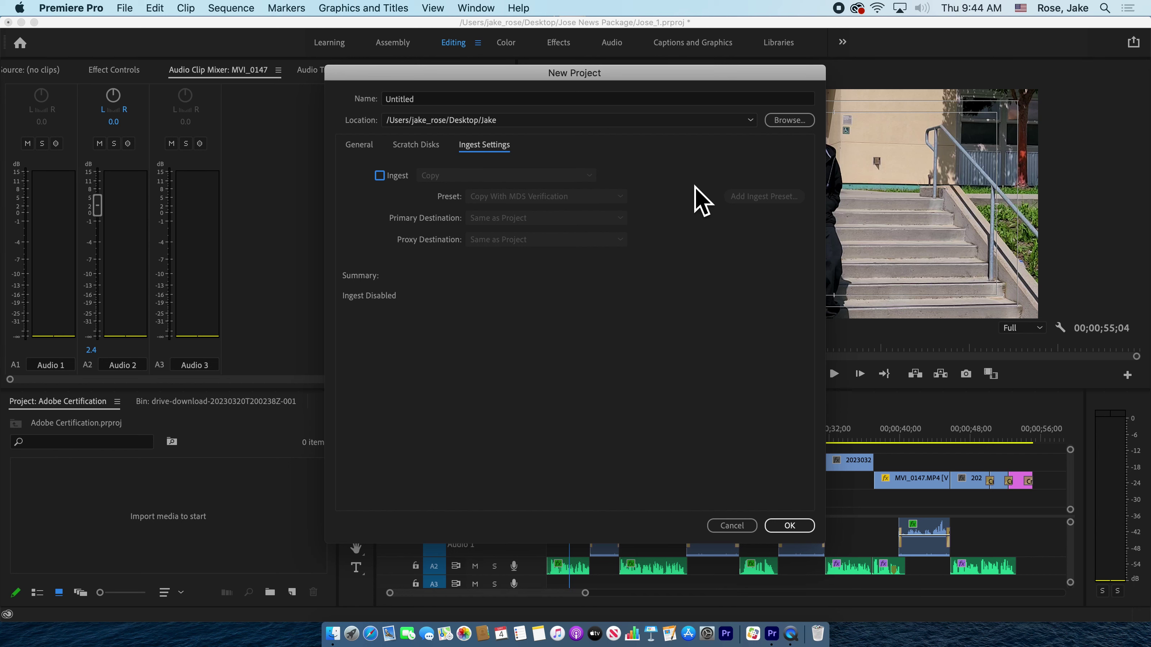
Try Frames as the video display format in the new project's general settings, and cancel the project setup.
left_click(363, 147)
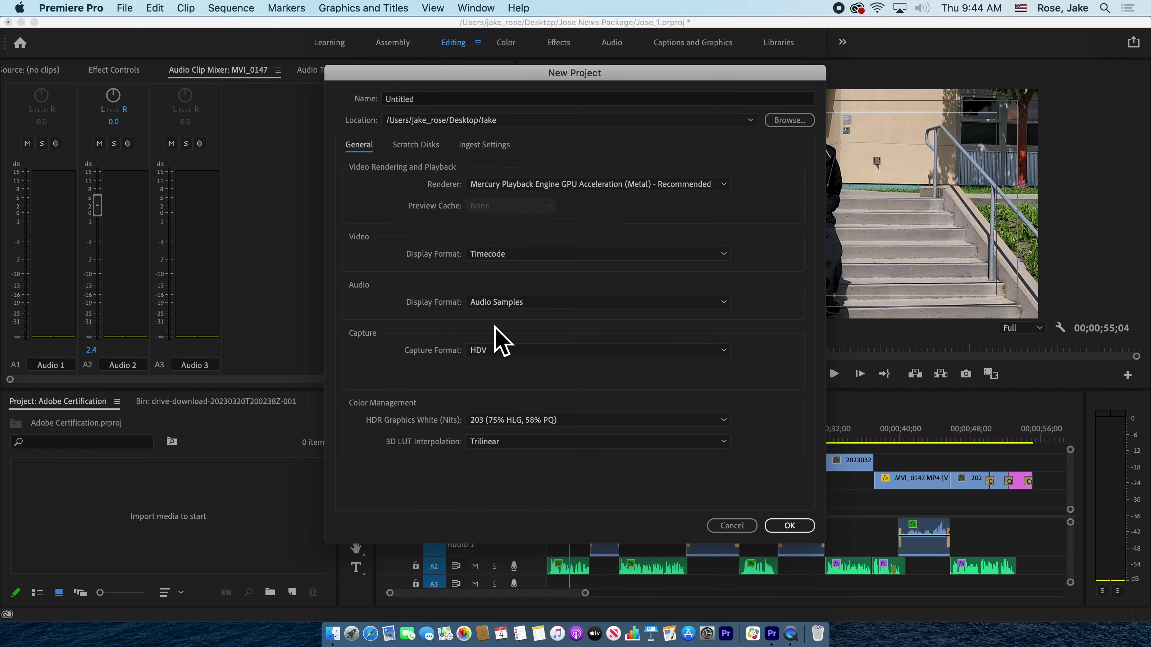
left_click(538, 258)
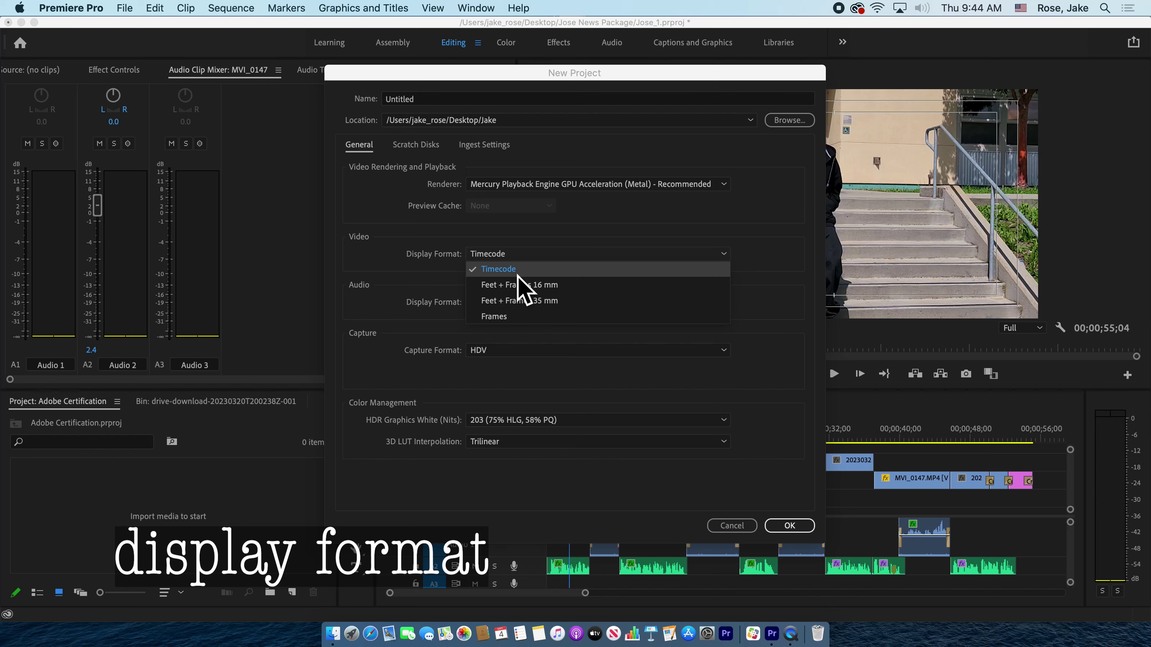
left_click(570, 83)
left_click_drag(570, 84, 617, 128)
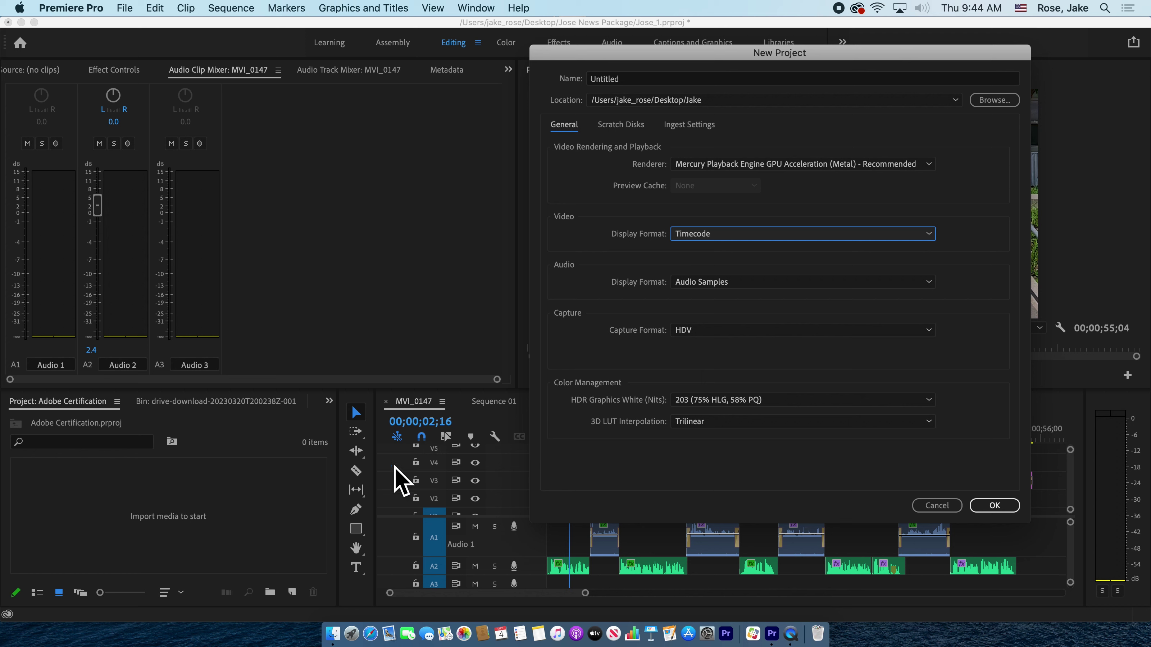
left_click(714, 235)
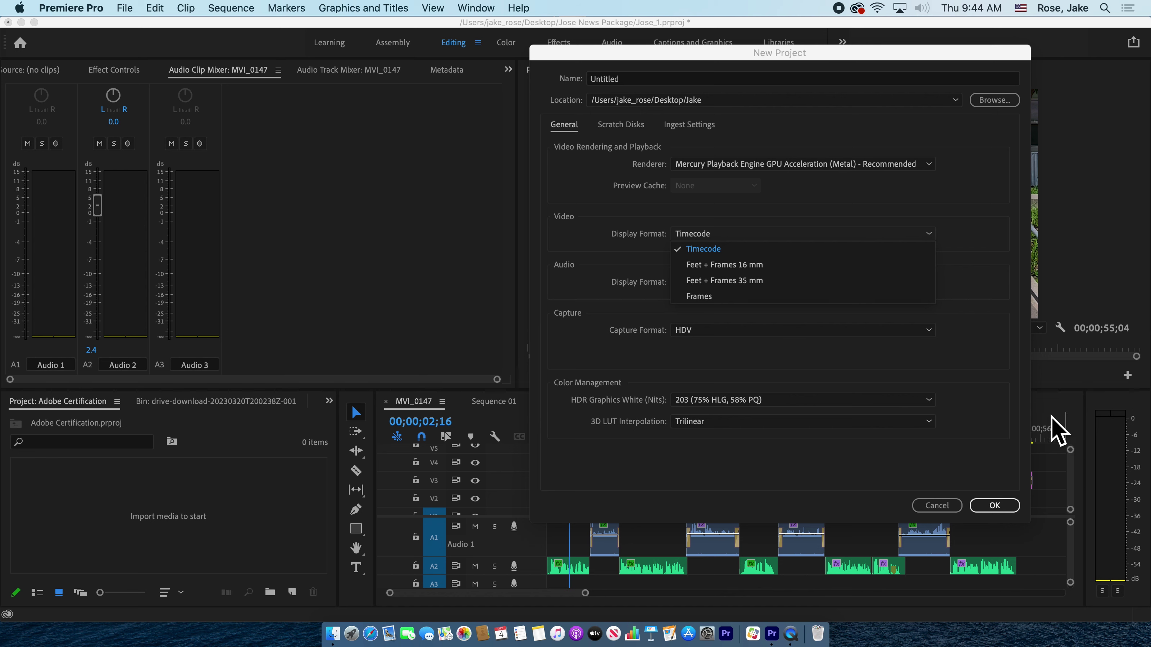
left_click(761, 297)
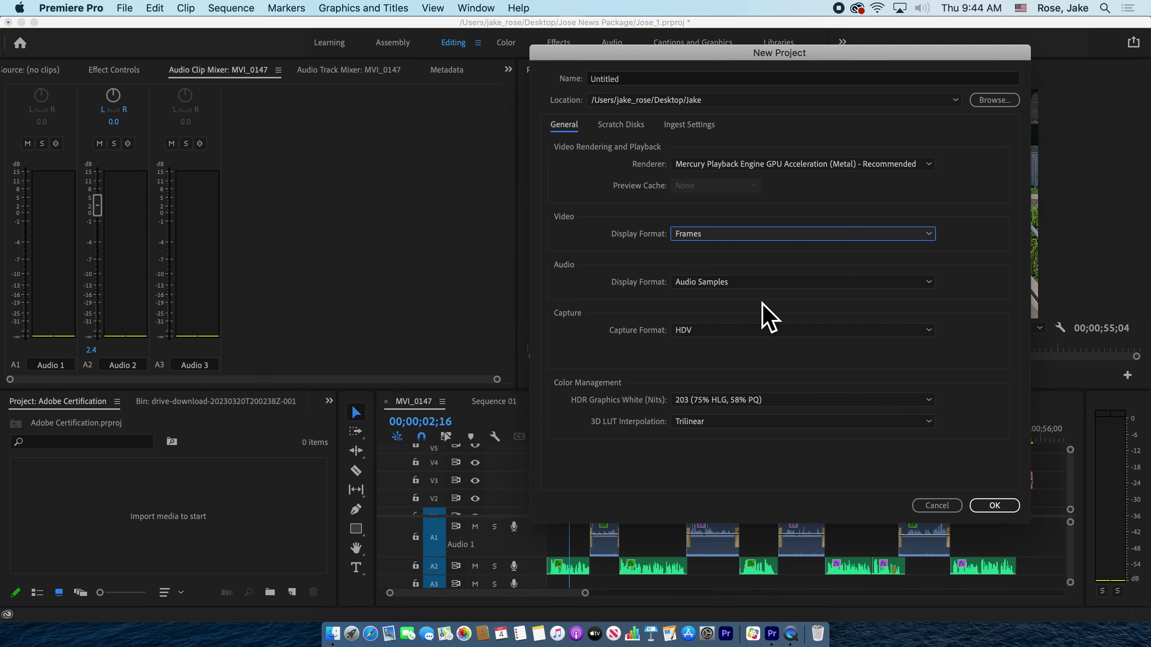
left_click(937, 505)
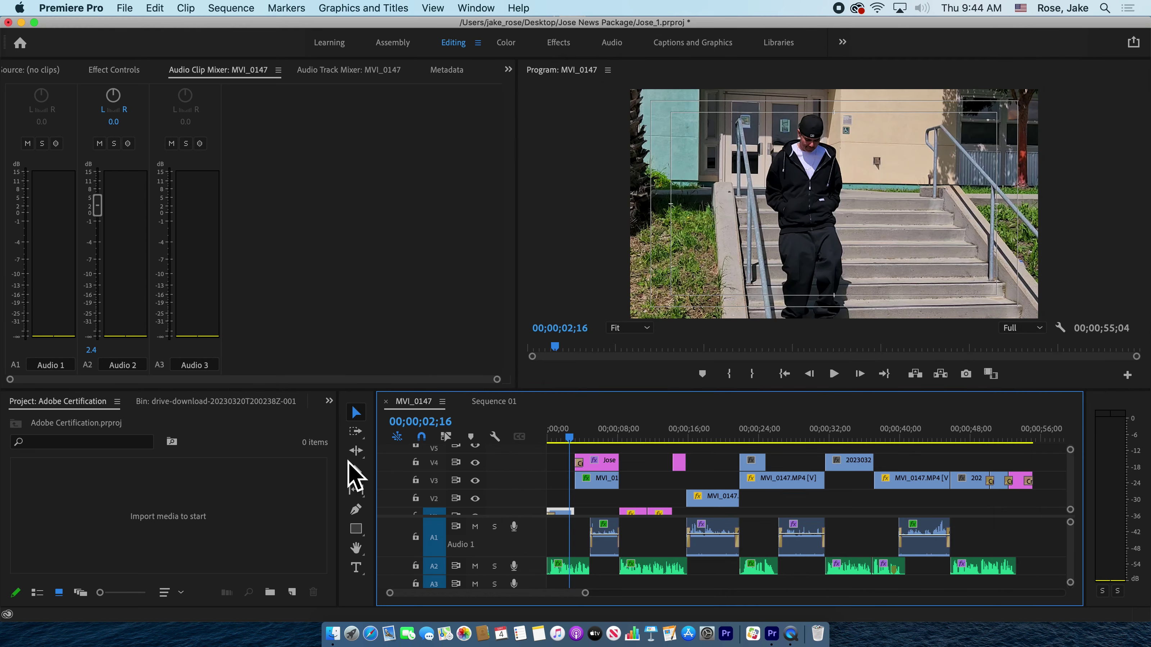
Switch the MVI_0147 timeline's time display to Frames, and move the playhead from the sequence's start to its end.
right_click(466, 420)
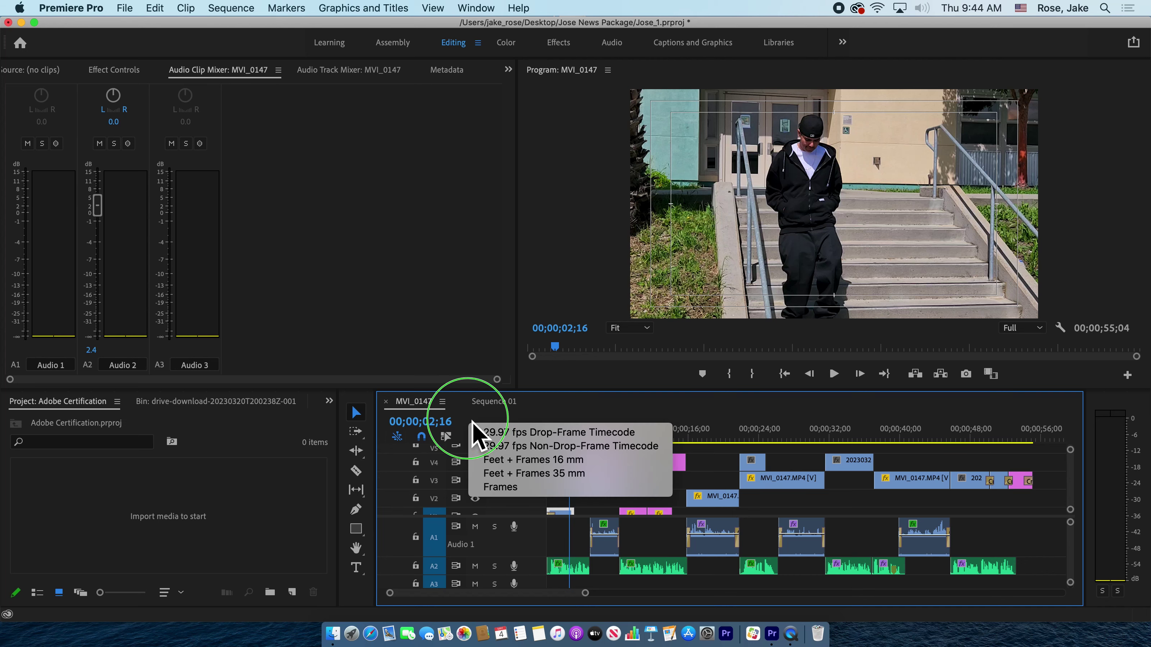
left_click(503, 487)
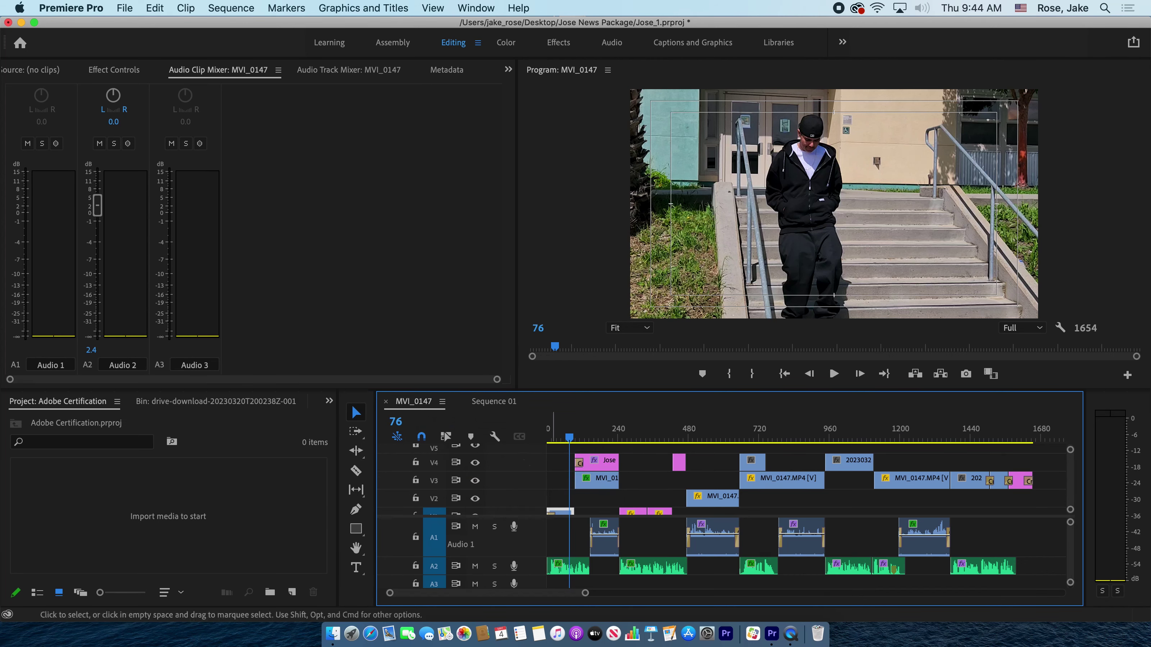
left_click_drag(575, 441, 506, 449)
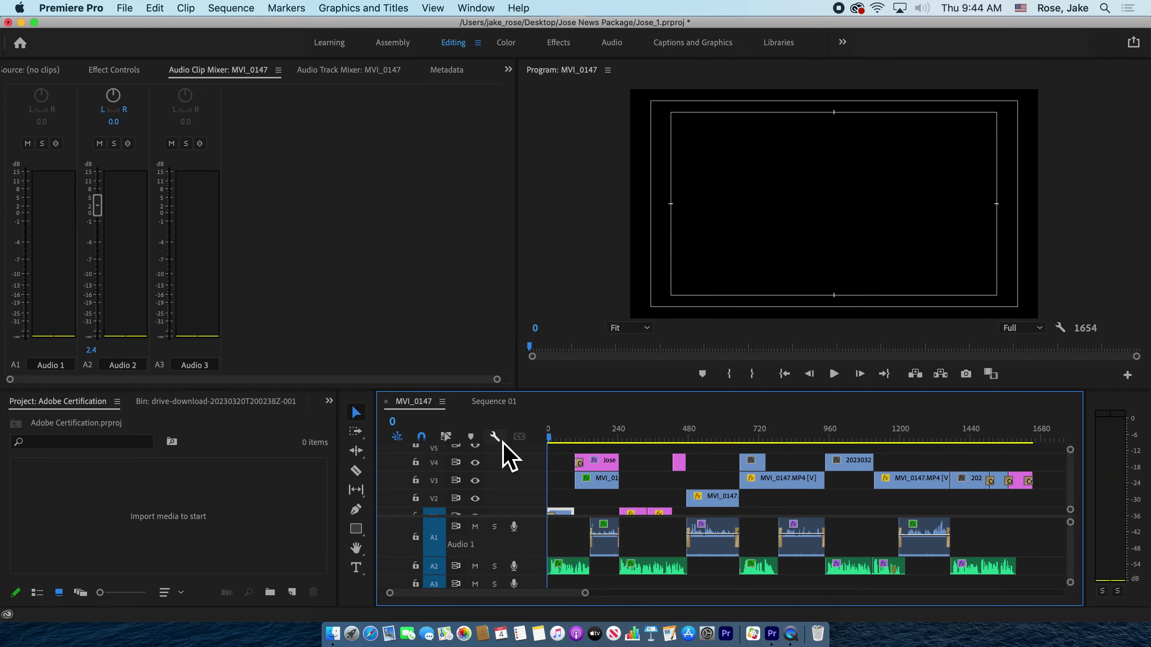
left_click(1032, 439)
left_click(1035, 438)
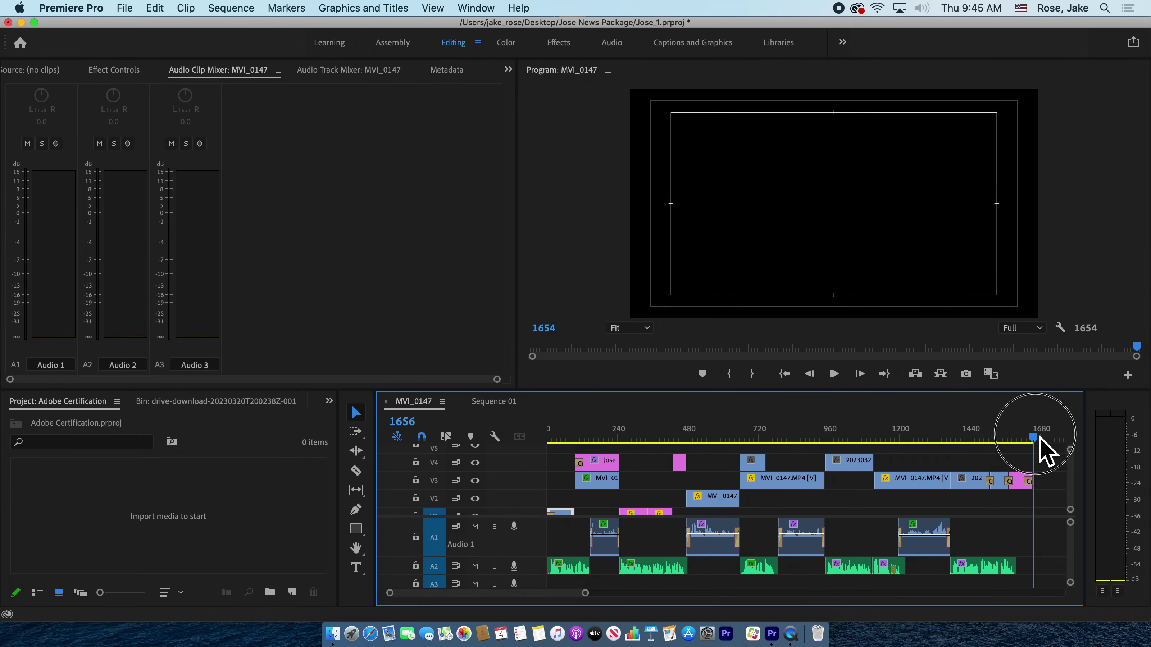
left_click_drag(1039, 437, 1030, 438)
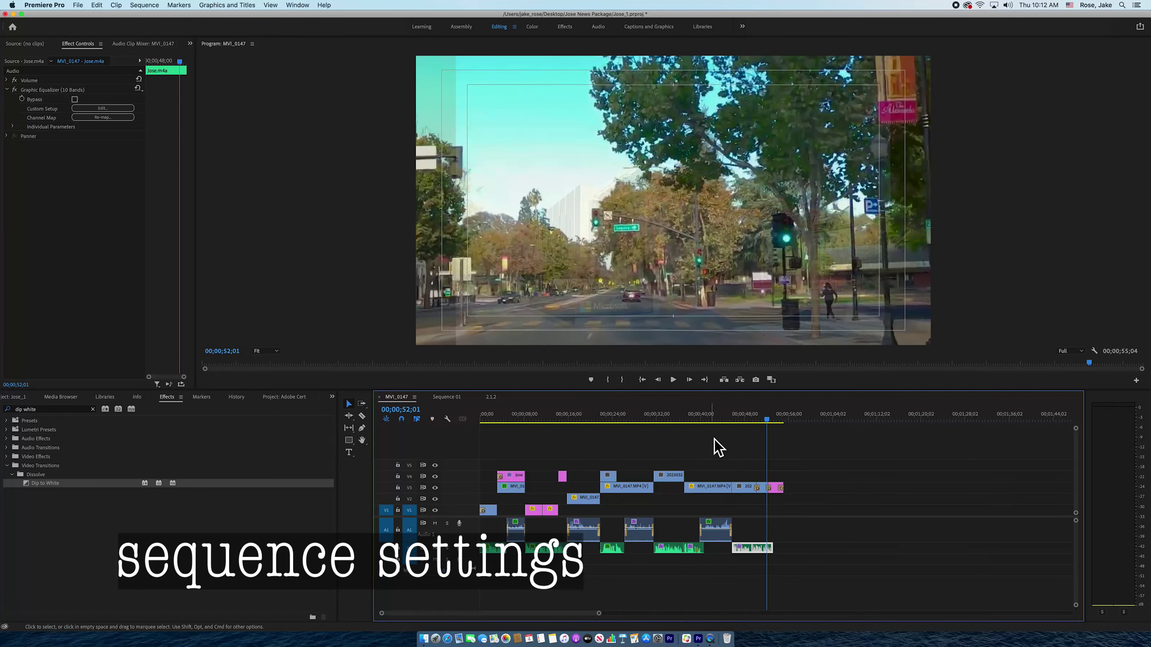
With the playhead at 00;00;43;14, open the MVI_0147 sequence's settings and review the working color space options, keeping Rec. 709.
left_click_drag(762, 418, 719, 419)
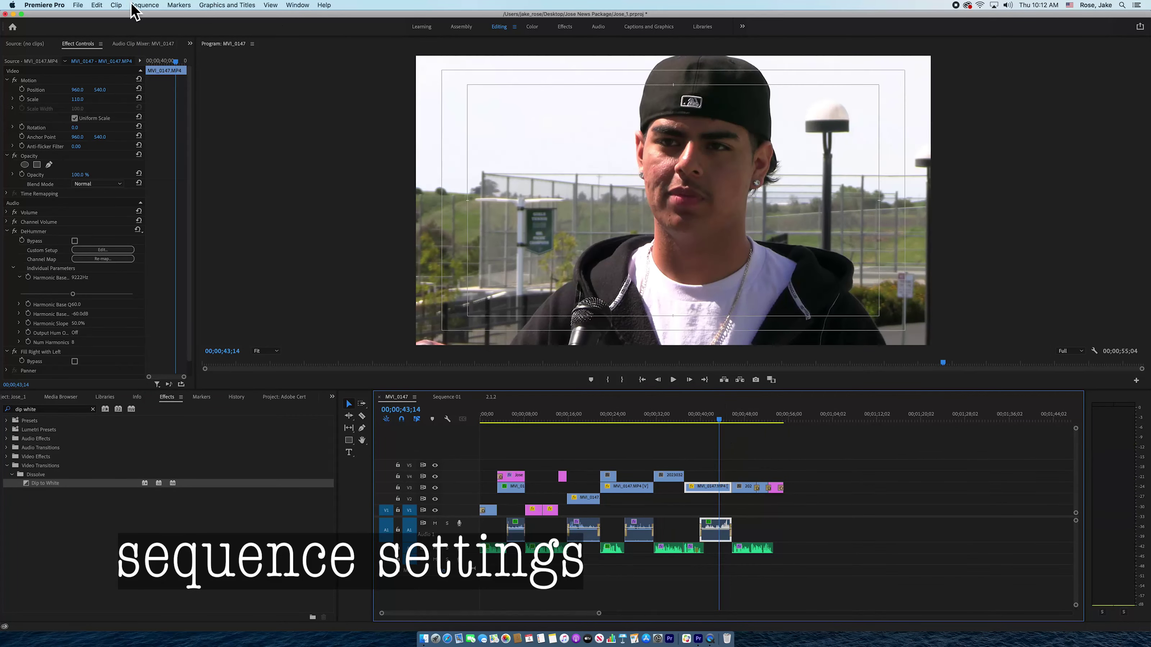
left_click(136, 7)
left_click(146, 28)
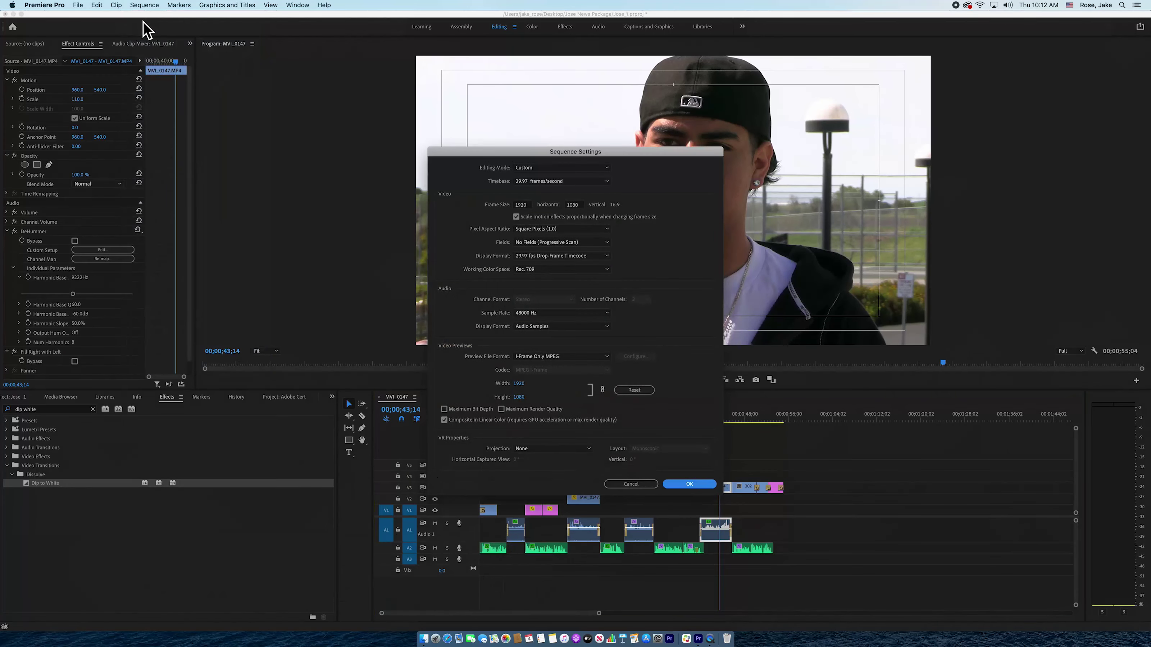
left_click_drag(597, 163, 280, 53)
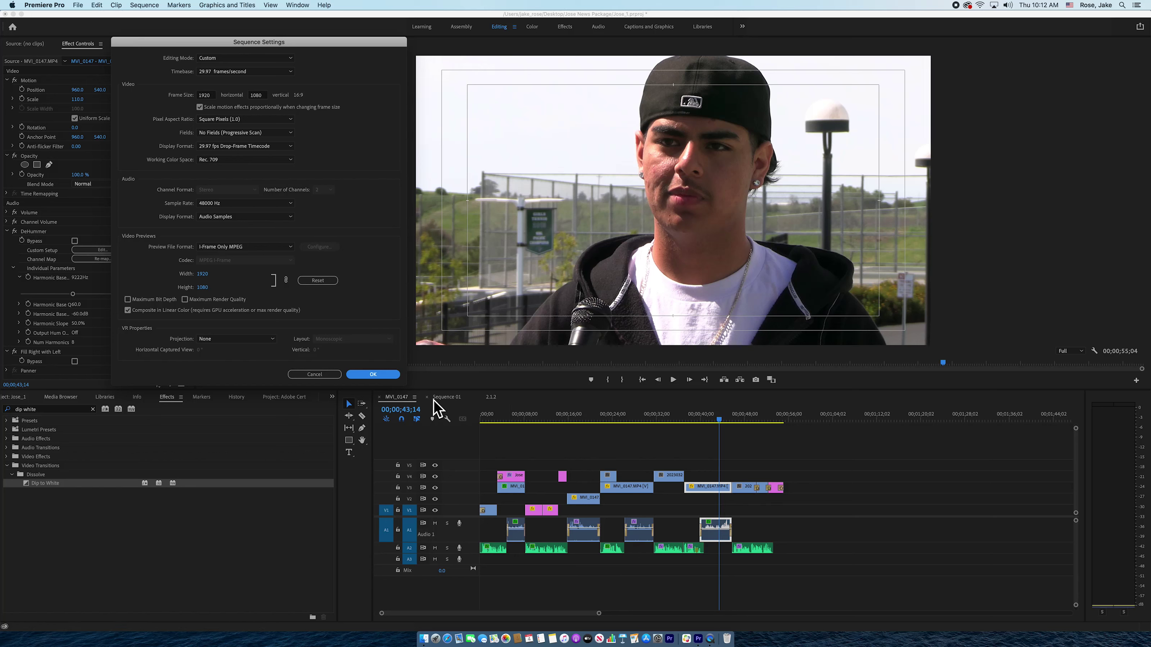
left_click_drag(300, 41, 280, 40)
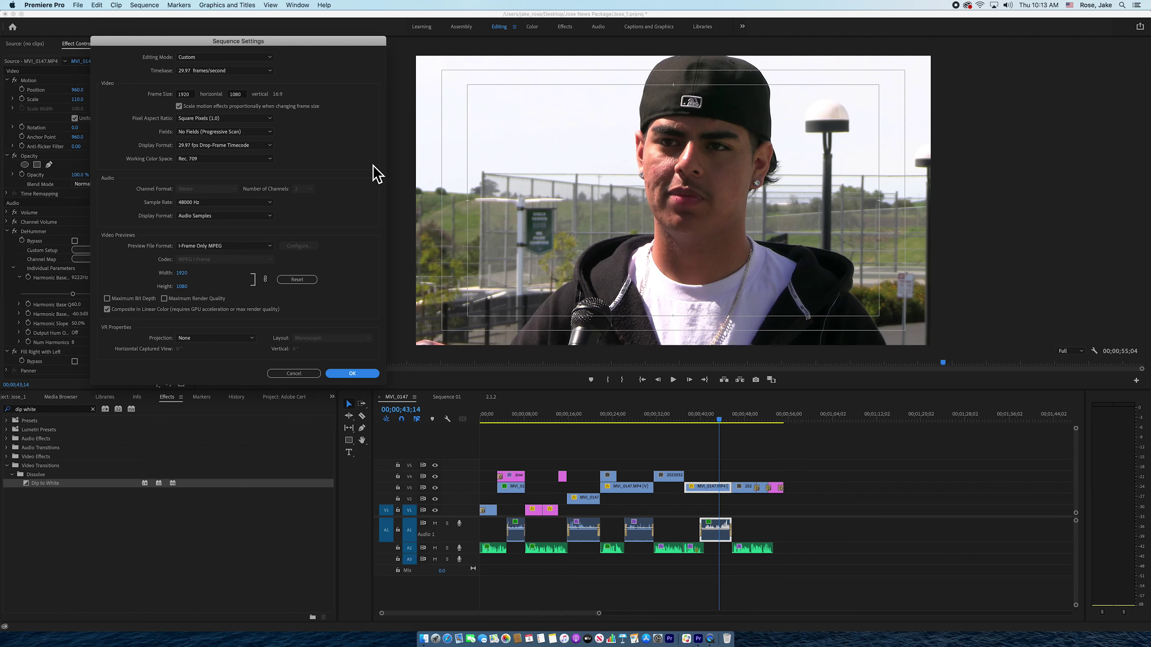
left_click_drag(229, 40, 246, 81)
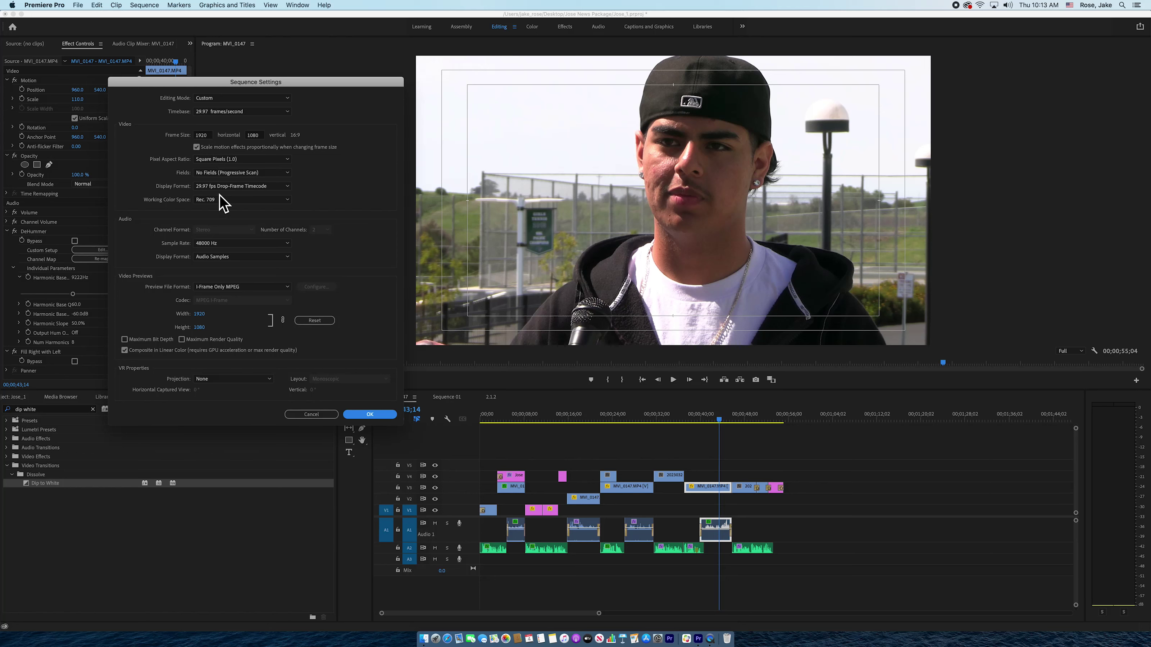
left_click(230, 199)
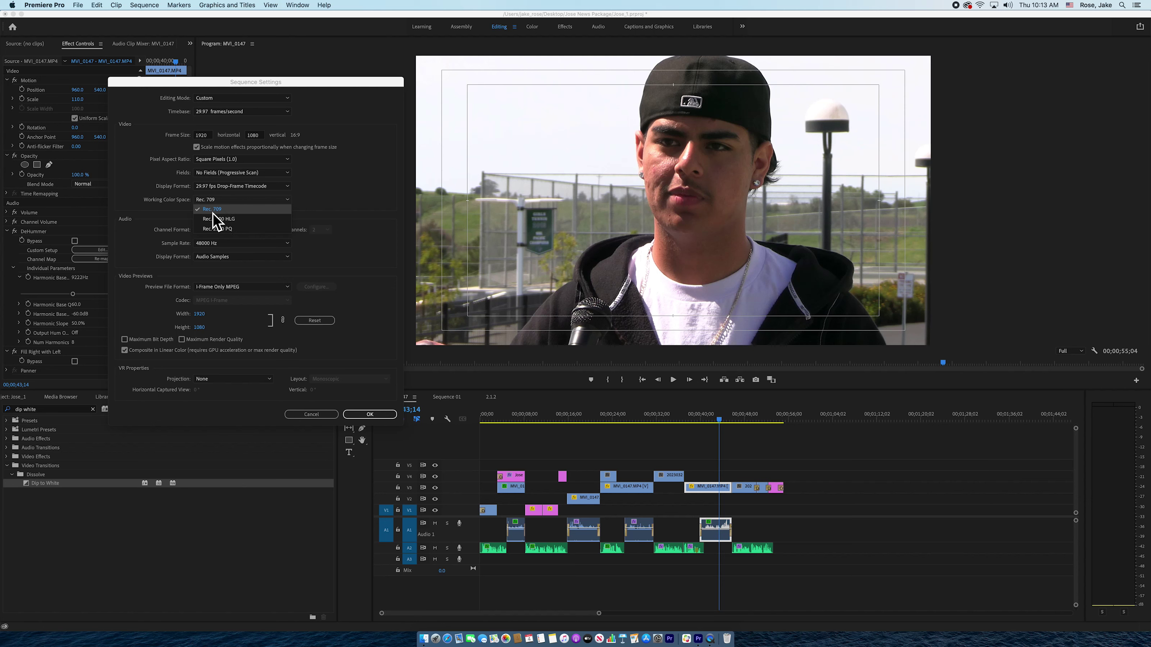
left_click(224, 211)
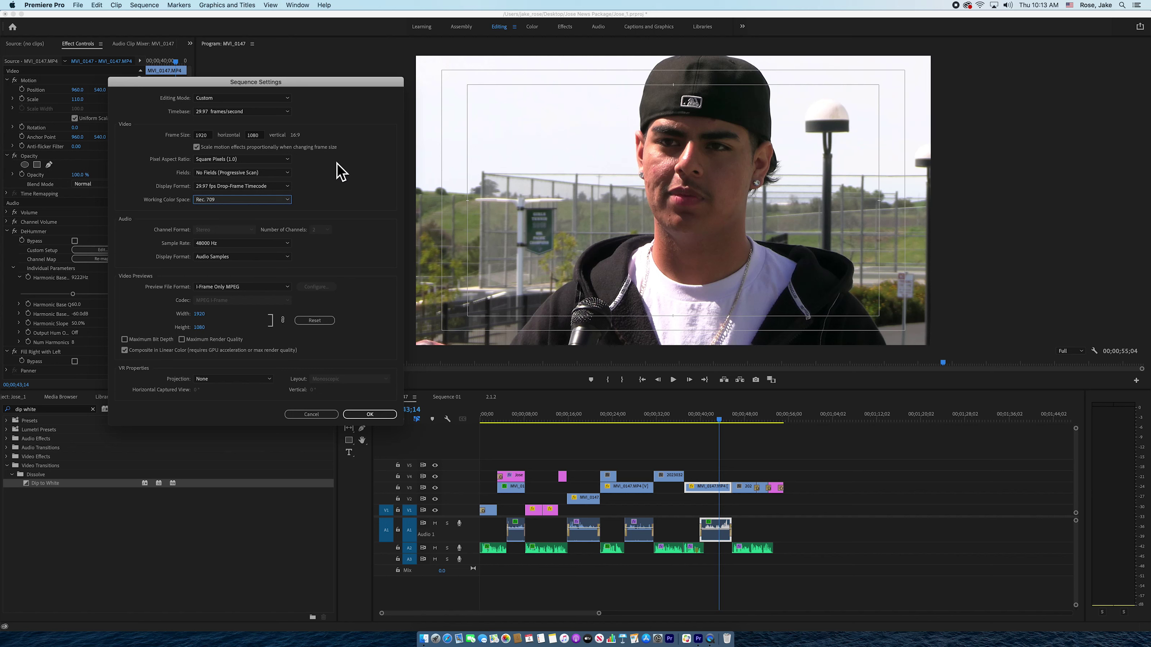
Try a frame size of 4000 by 500 for the MVI_0147 sequence, accept deleting its previews, and scrub the interview clip.
left_click(210, 136)
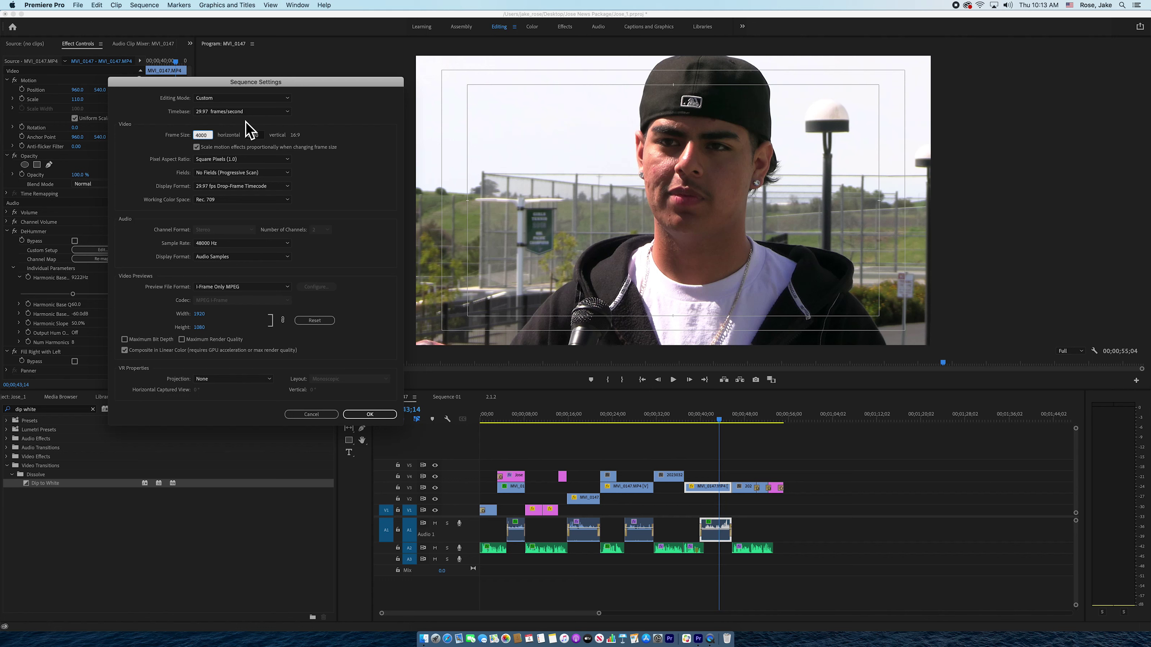
left_click(259, 138)
key("Tab")
left_click(383, 417)
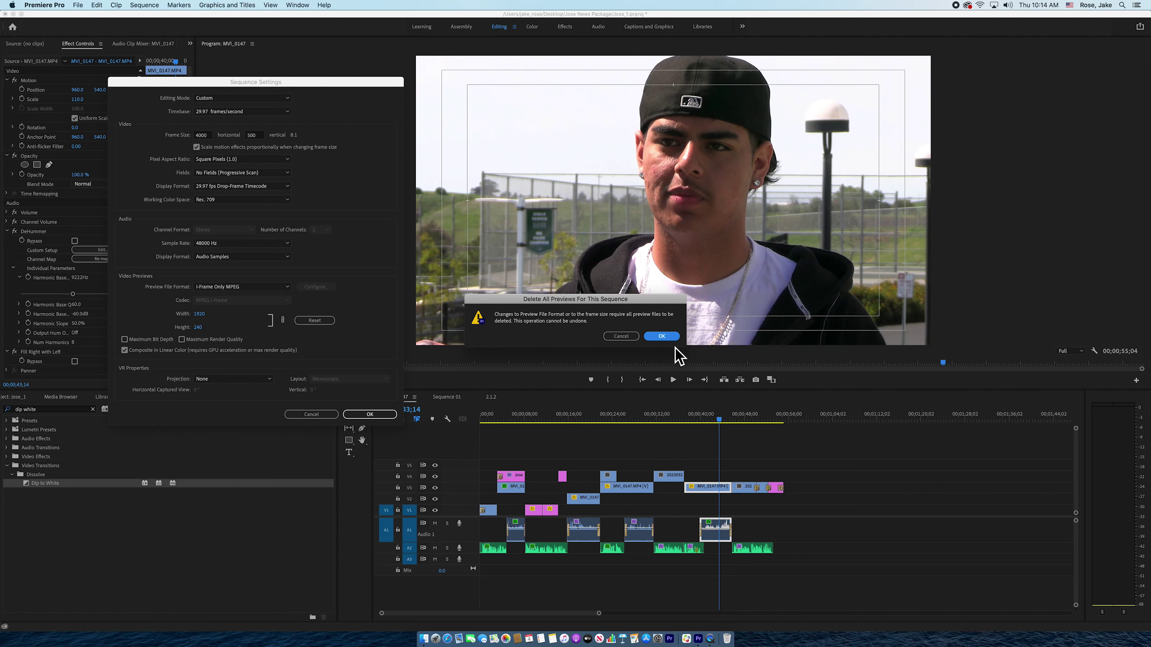
left_click(660, 336)
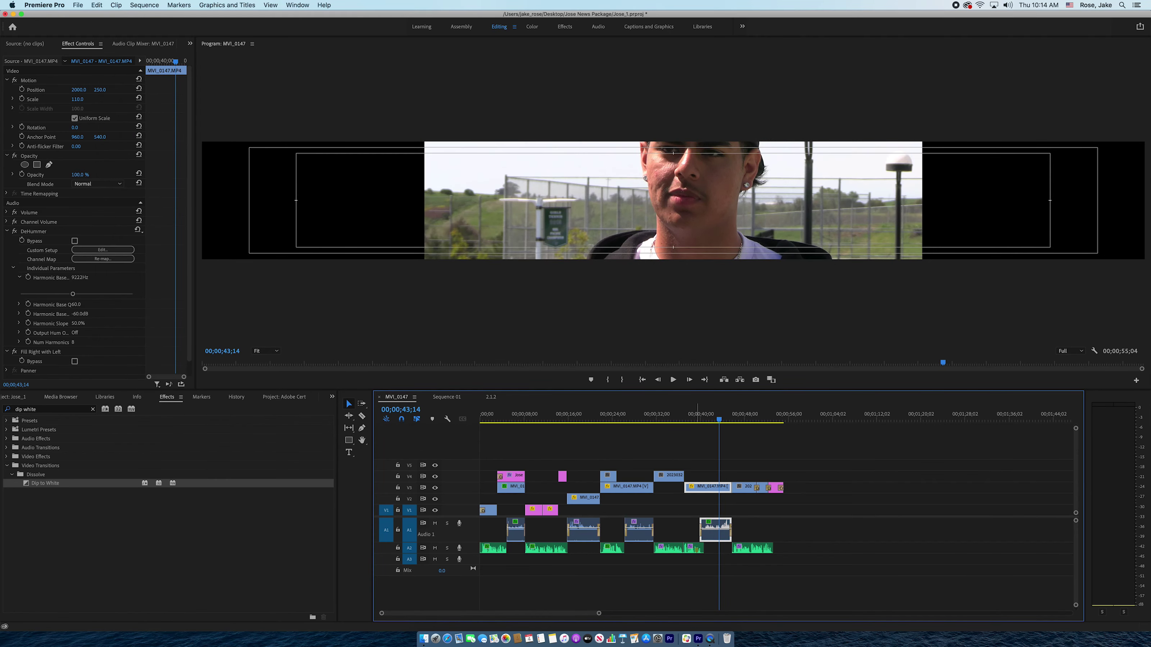
left_click(712, 422)
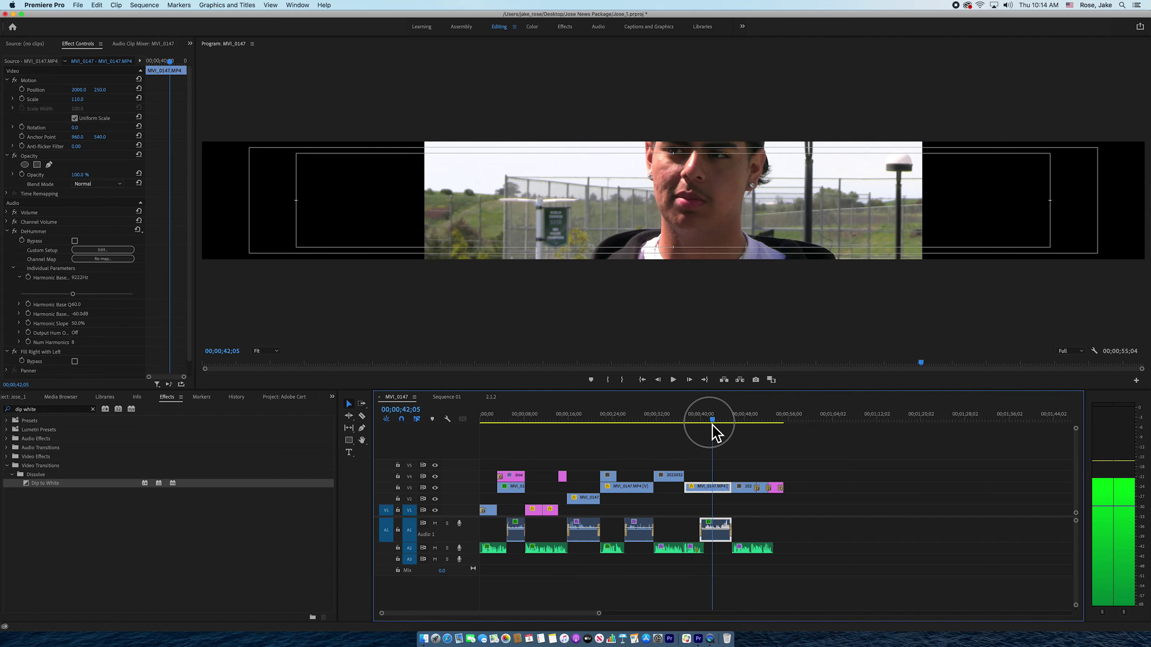
left_click_drag(712, 424, 713, 424)
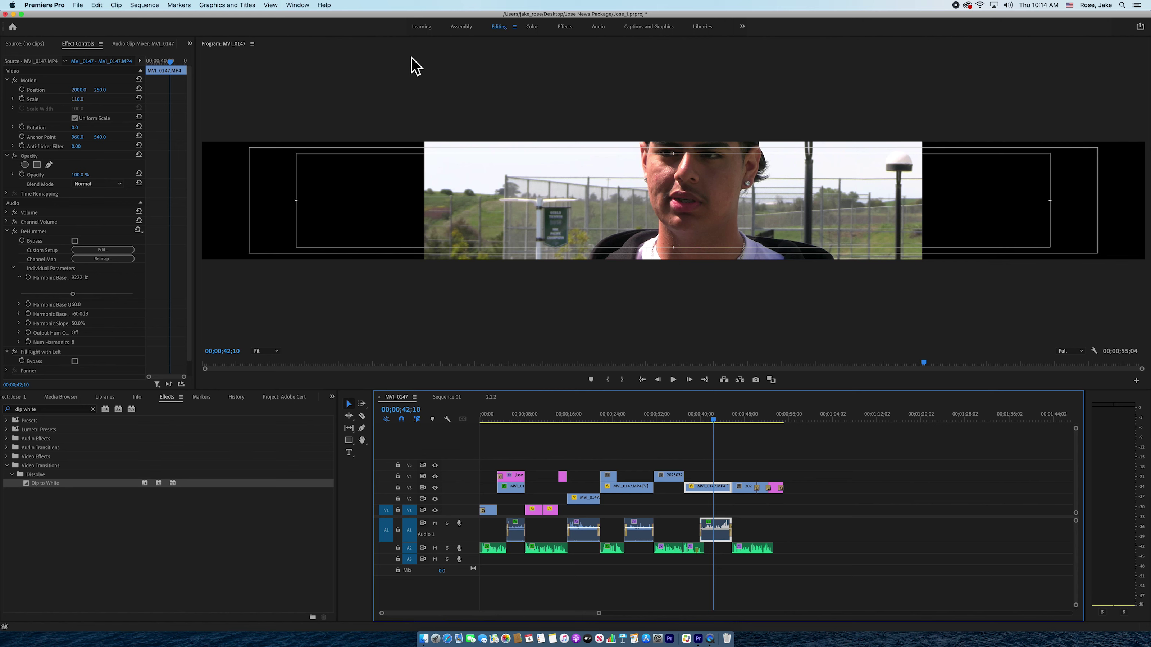
Set the MVI_0147 sequence's frame size back to 1920 by 1080, and accept deleting its preview files.
left_click(140, 6)
left_click(159, 21)
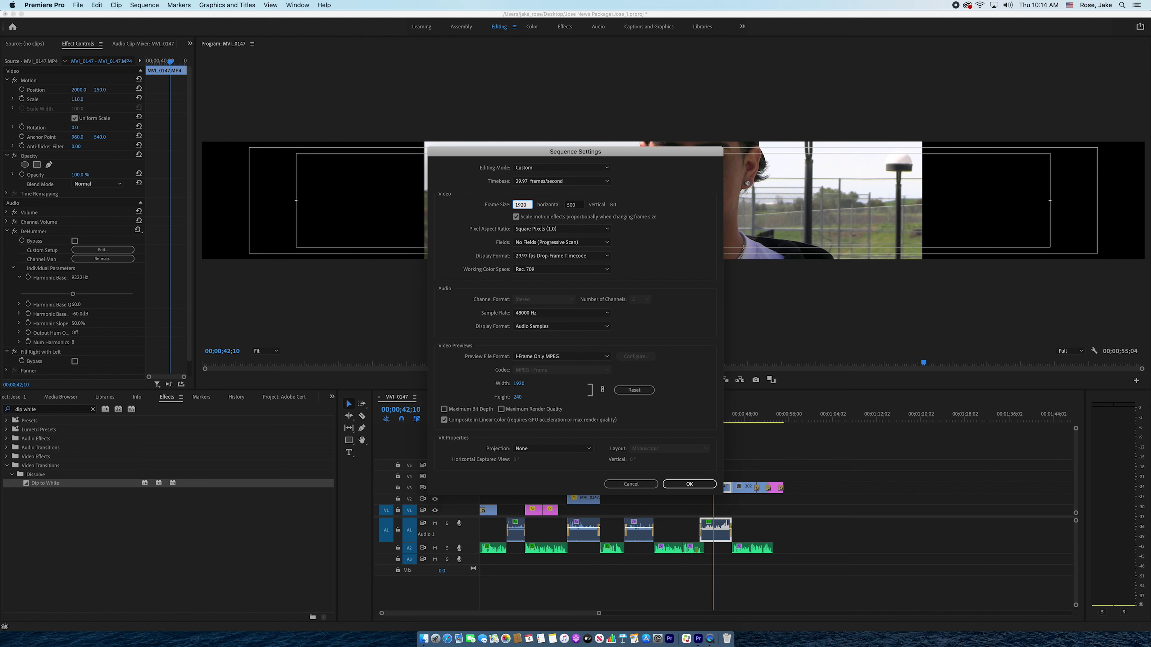
left_click(578, 207)
left_click(681, 483)
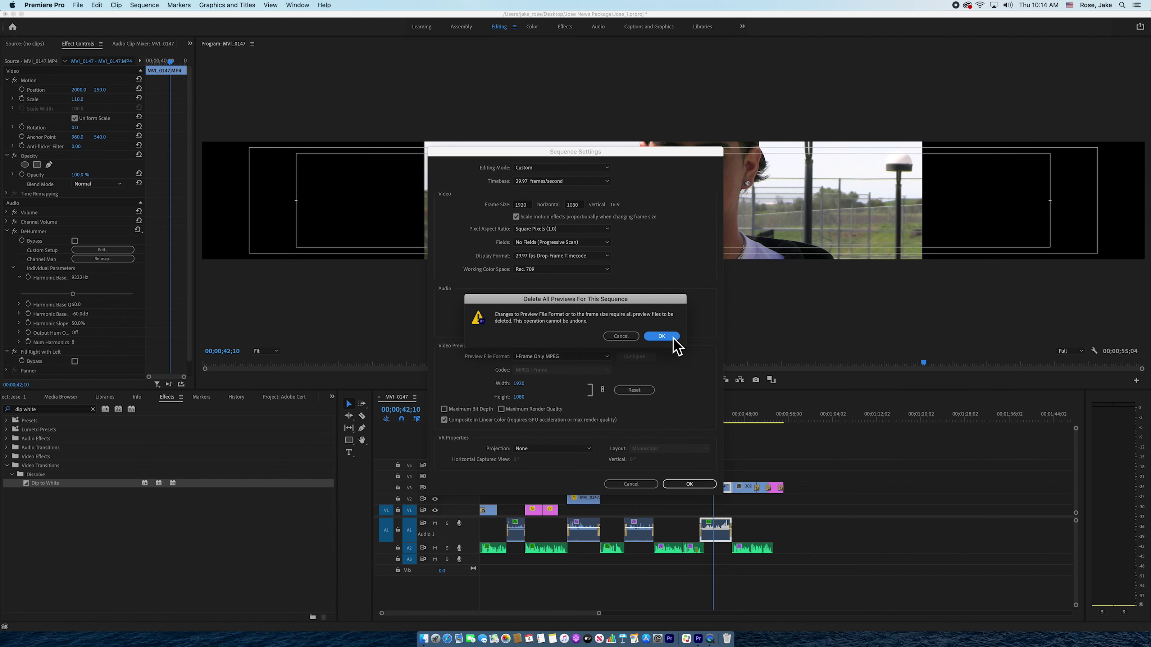
left_click(673, 340)
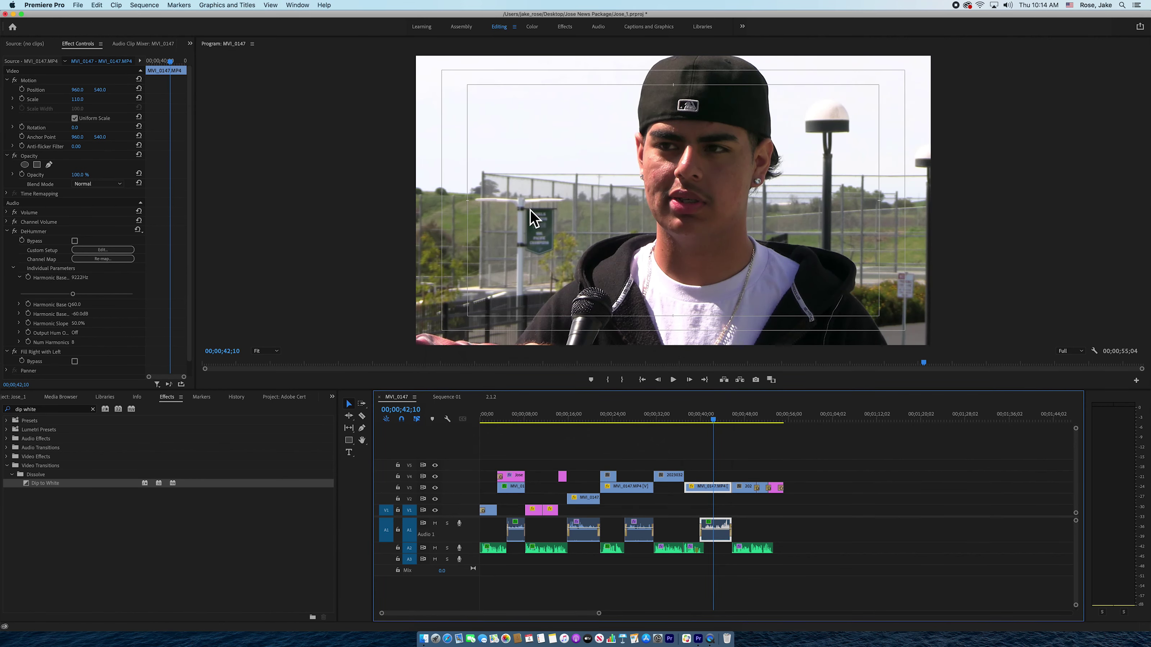